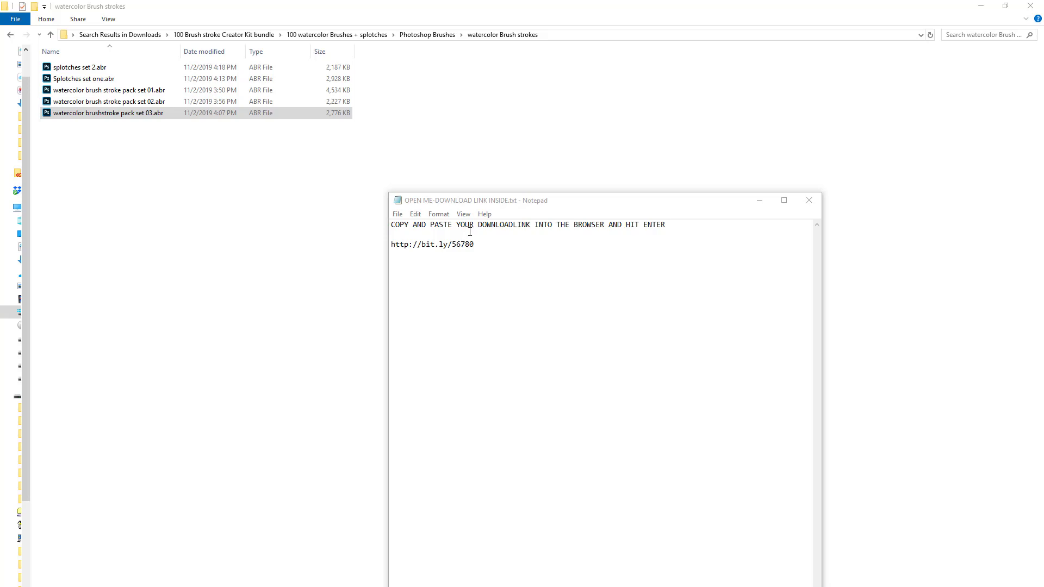
pyautogui.moveTo(490, 241); pyautogui.dragTo(413, 241)
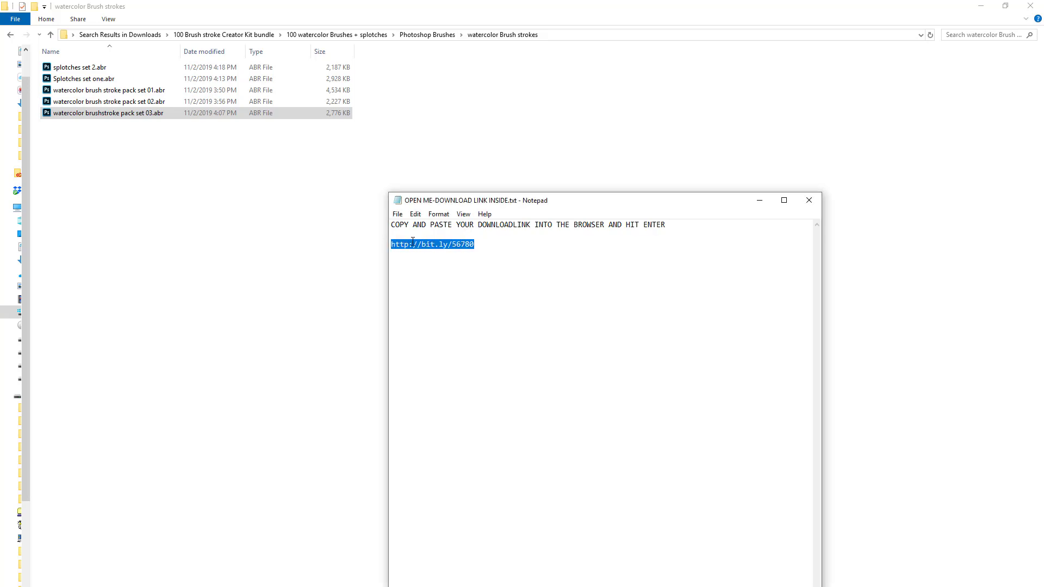
pyautogui.rightClick(413, 241)
pyautogui.click(435, 275)
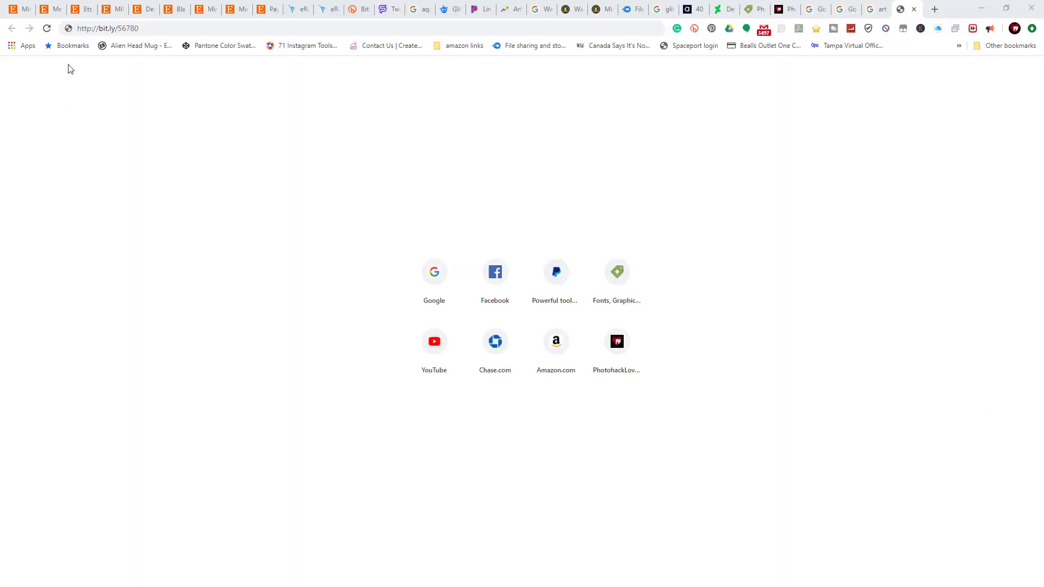
pyautogui.click(172, 28)
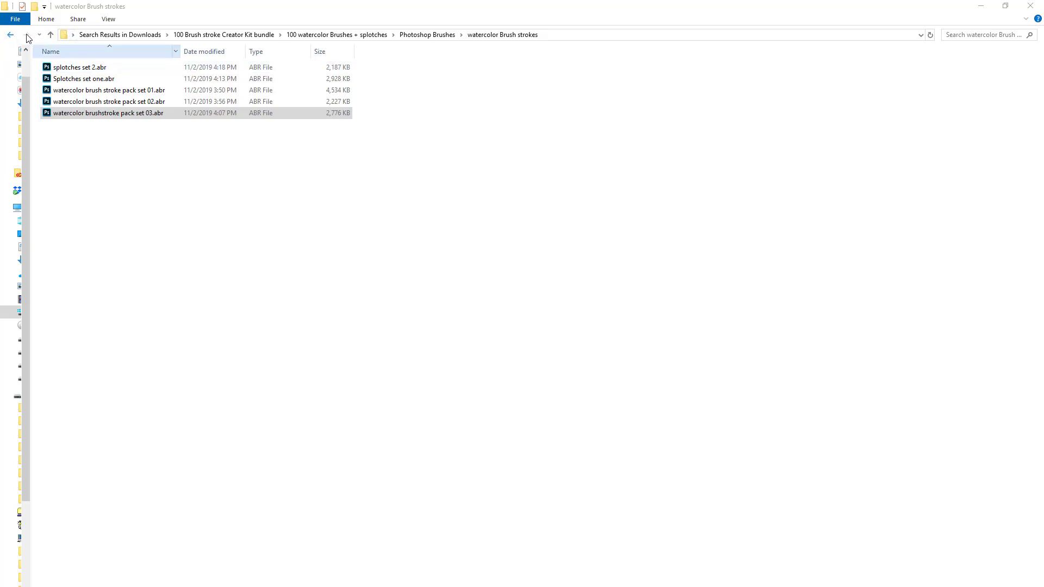
# - In File Explorer, inspect the kit's Photoshop Brushes folder, including its Dynamic photoshop brush- create mask and watercolor Brush strokes subfolders
pyautogui.click(10, 35)
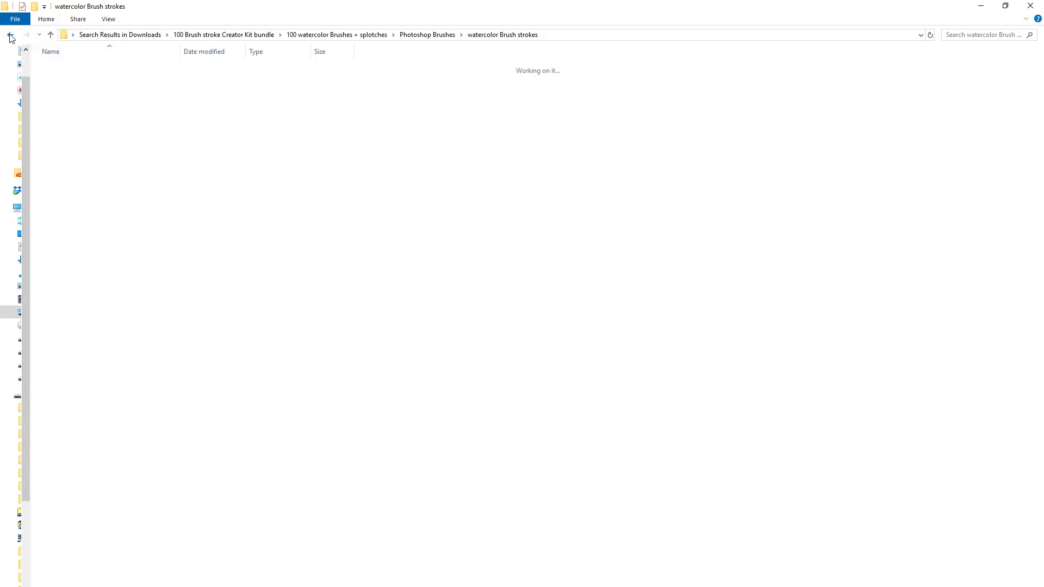
pyautogui.click(11, 35)
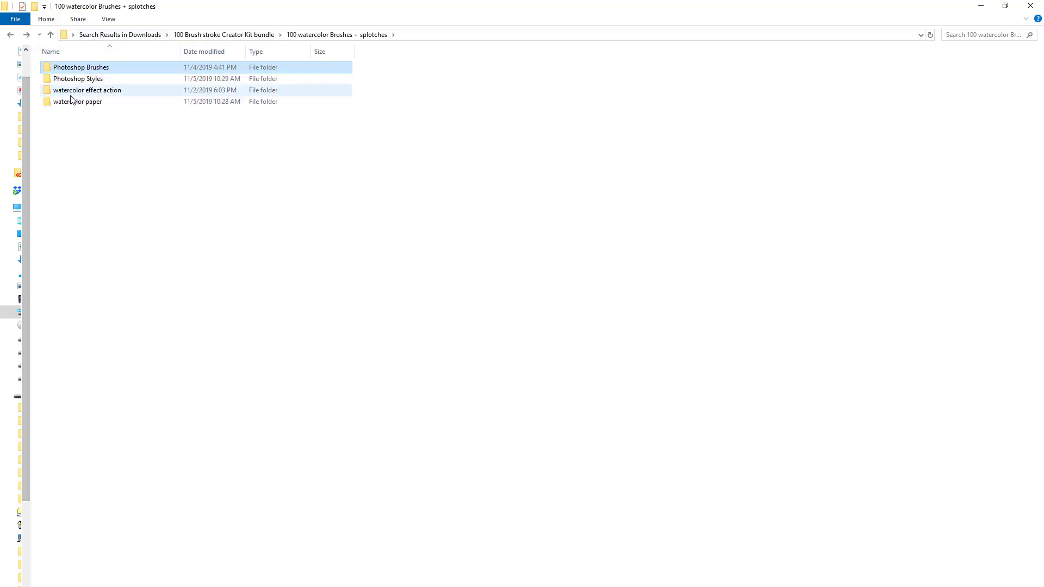
pyautogui.doubleClick(80, 67)
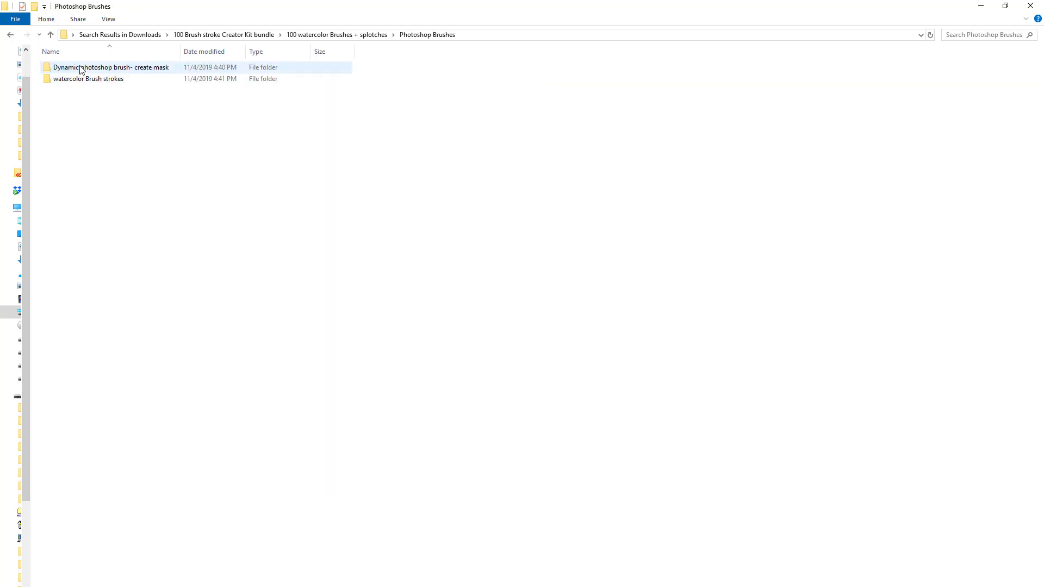
pyautogui.doubleClick(81, 67)
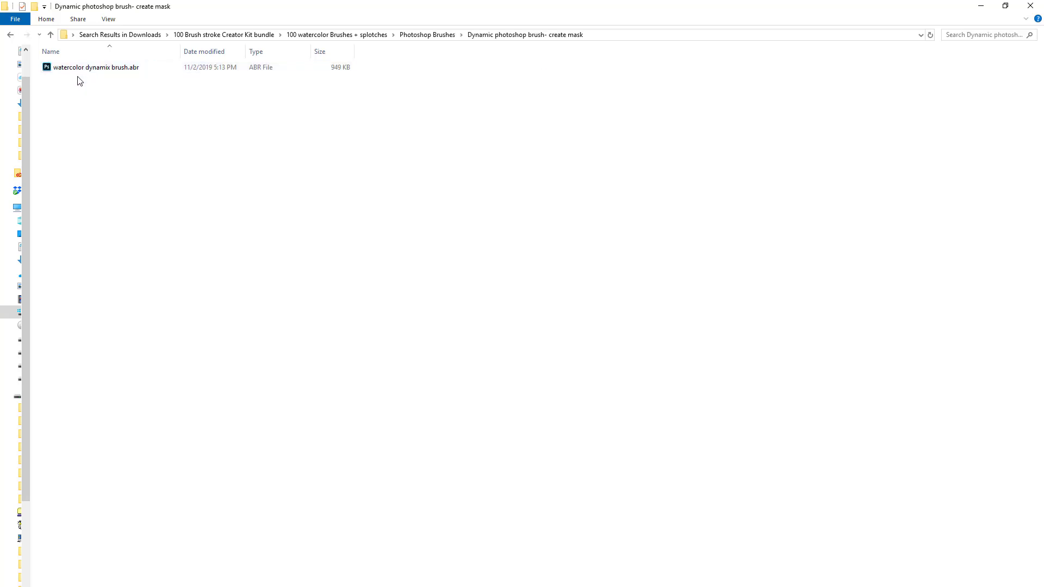
pyautogui.click(103, 68)
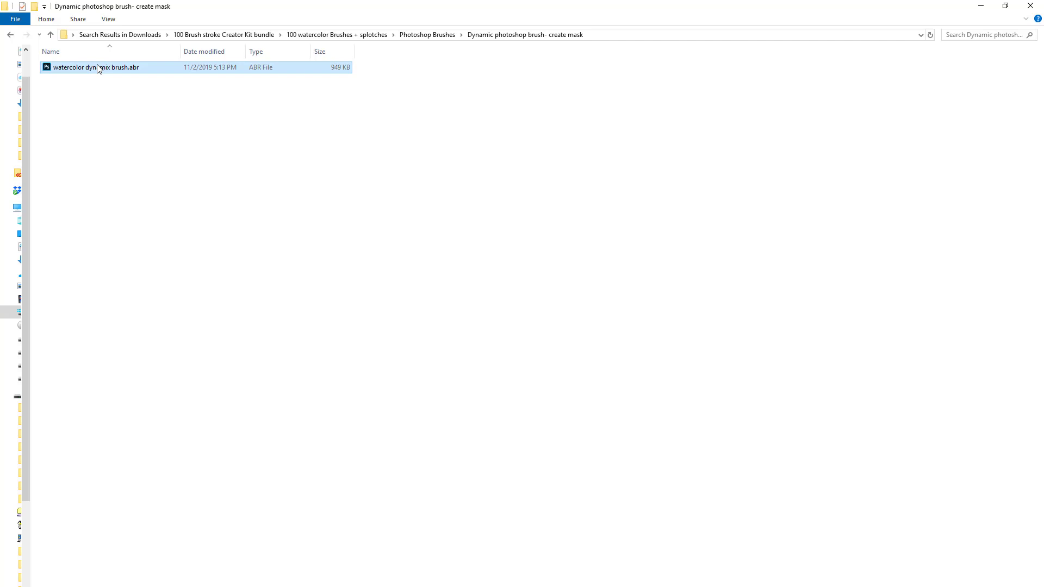
pyautogui.click(11, 36)
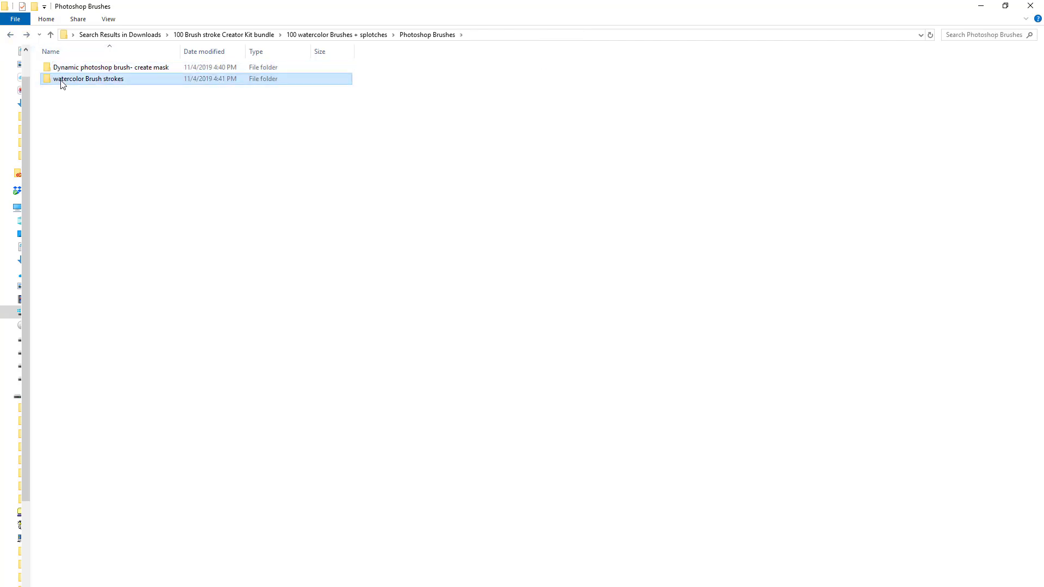
pyautogui.doubleClick(61, 79)
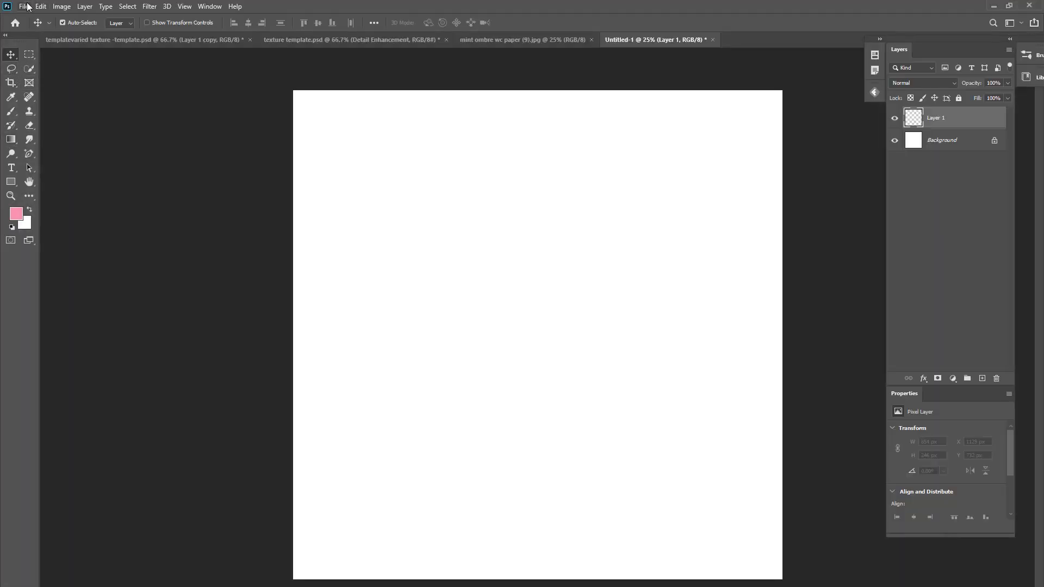
# - In Photoshop, collapse the splotches and watercolor stroke sets among the Brush tool presets and choose the watercolor dynamix brush
pyautogui.click(11, 113)
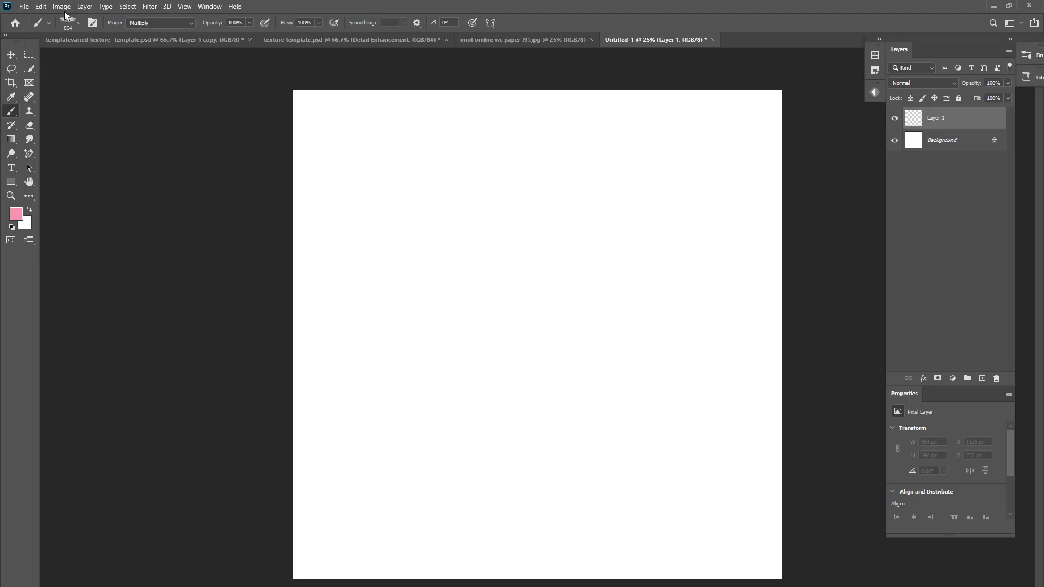
pyautogui.click(77, 29)
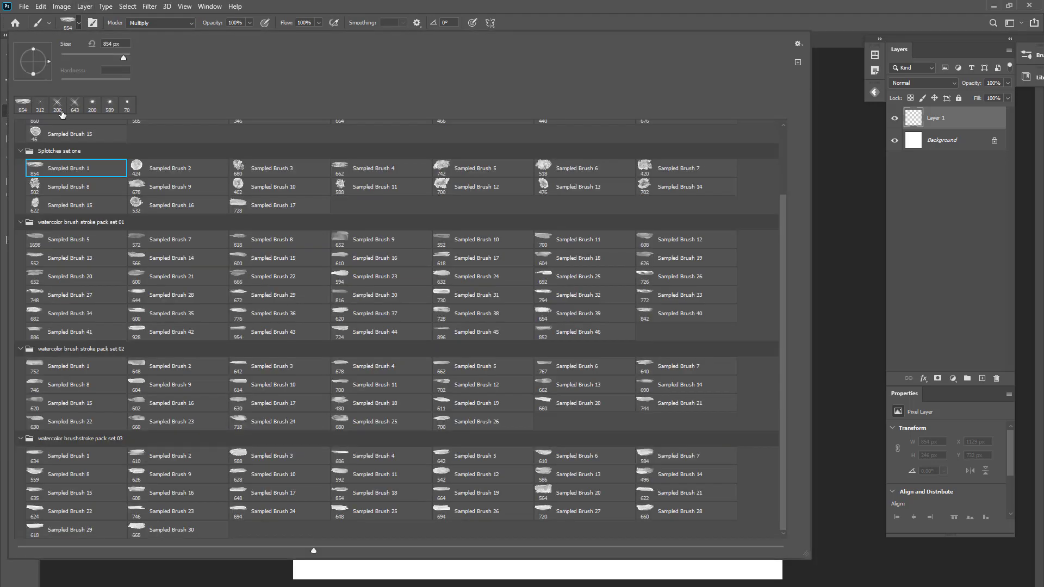
pyautogui.scroll(1, 79, 219)
pyautogui.scroll(3, 79, 219)
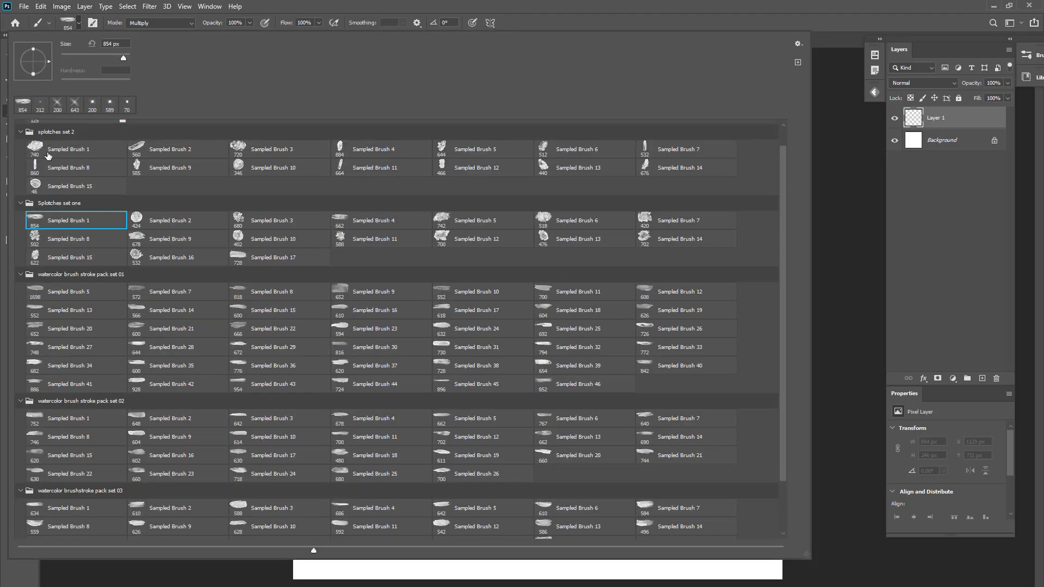
pyautogui.click(21, 161)
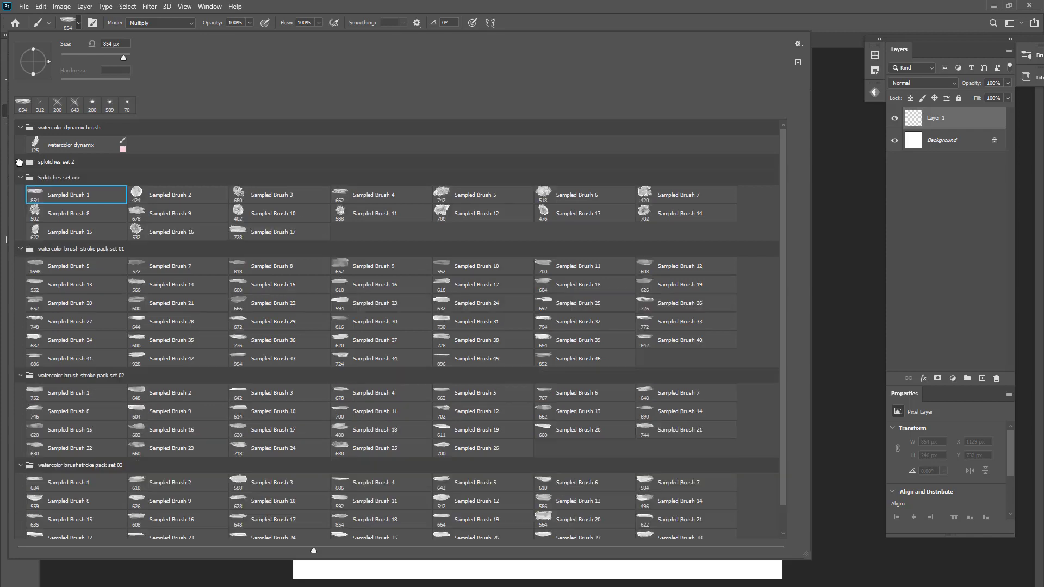
pyautogui.click(20, 178)
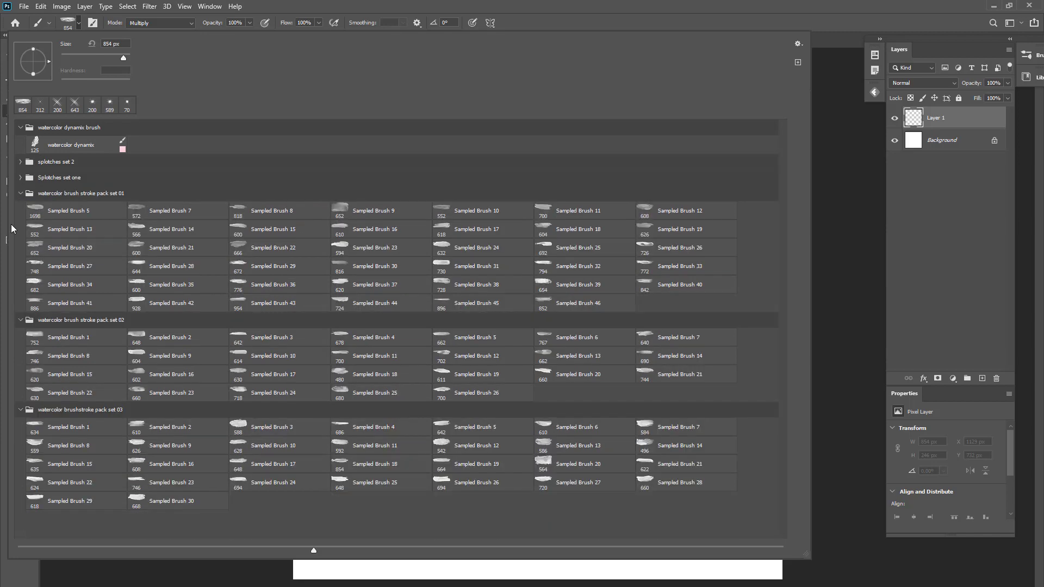
pyautogui.click(20, 194)
pyautogui.click(20, 212)
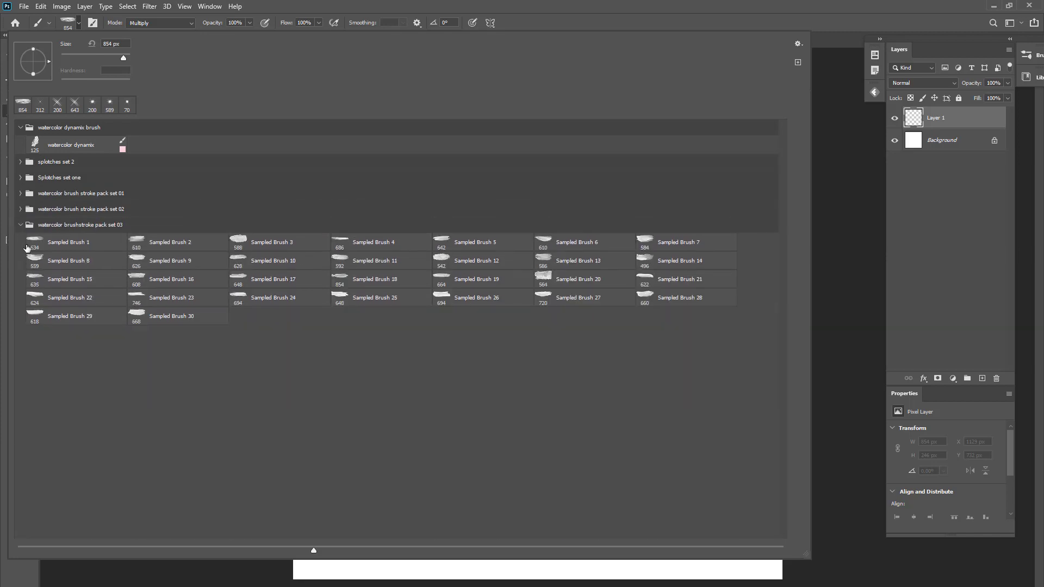
pyautogui.click(20, 224)
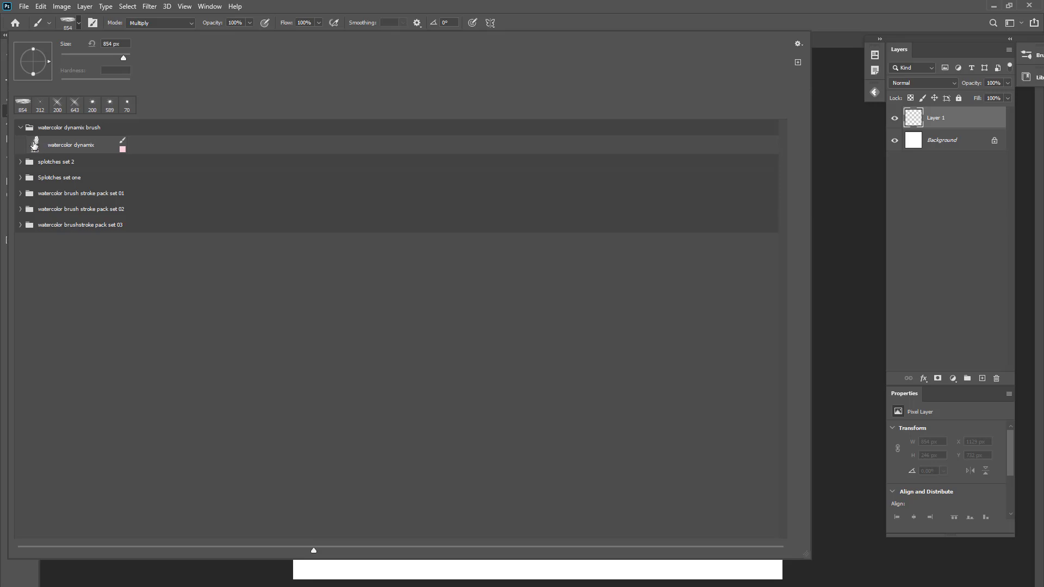
pyautogui.click(97, 144)
pyautogui.click(851, 14)
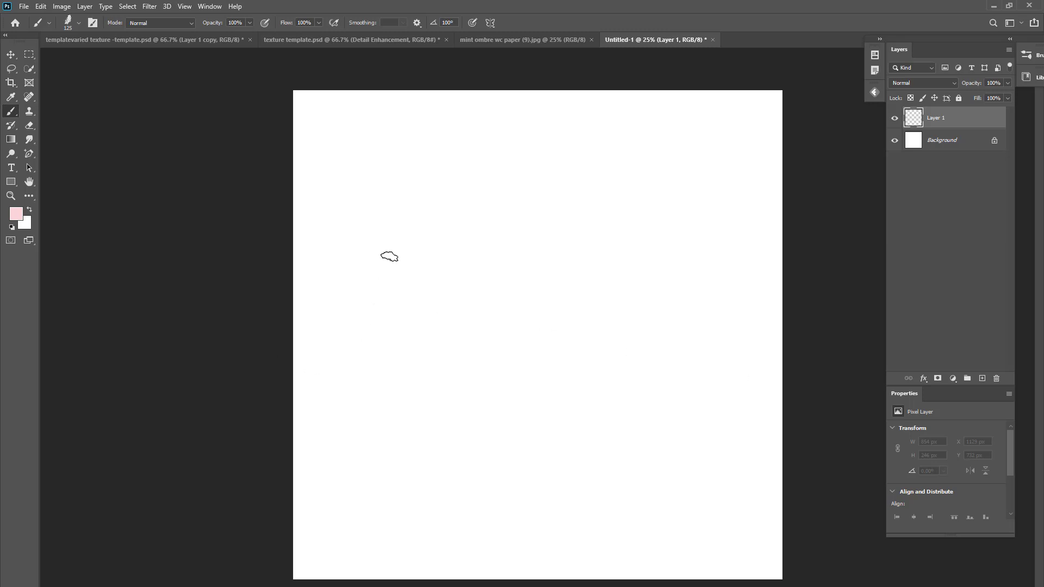
# - Try the watercolor dynamix brush with zigzag strokes running diagonally across Layer 1, and undo them
pyautogui.moveTo(368, 276)
pyautogui.mouseDown()
pyautogui.moveTo(415, 226)
pyautogui.moveTo(490, 235)
pyautogui.moveTo(481, 309)
pyautogui.mouseUp()
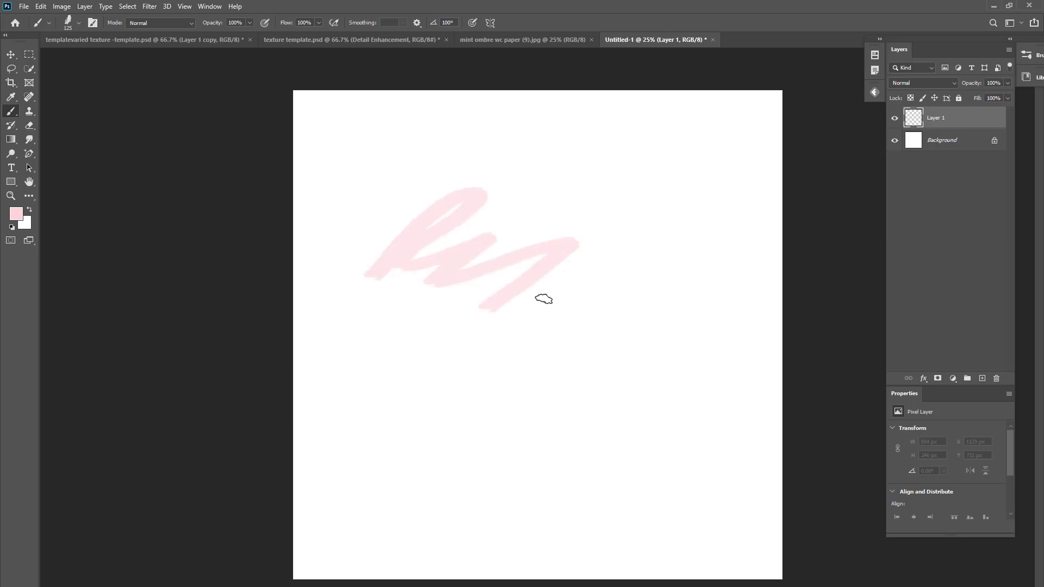
pyautogui.moveTo(544, 299)
pyautogui.mouseDown()
pyautogui.moveTo(587, 314)
pyautogui.moveTo(614, 422)
pyautogui.mouseUp()
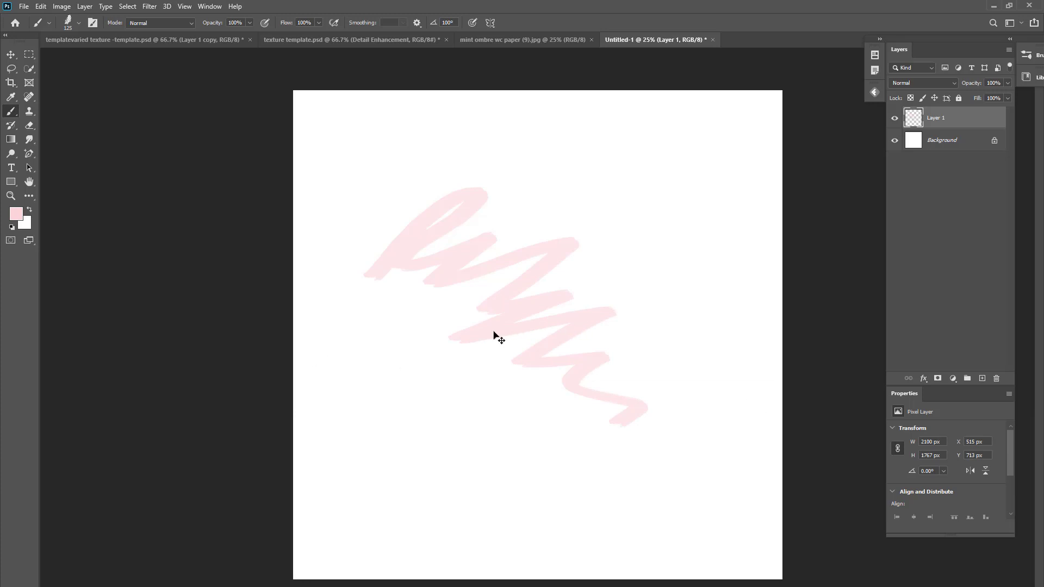
pyautogui.hotkey('ctrl', 'z')
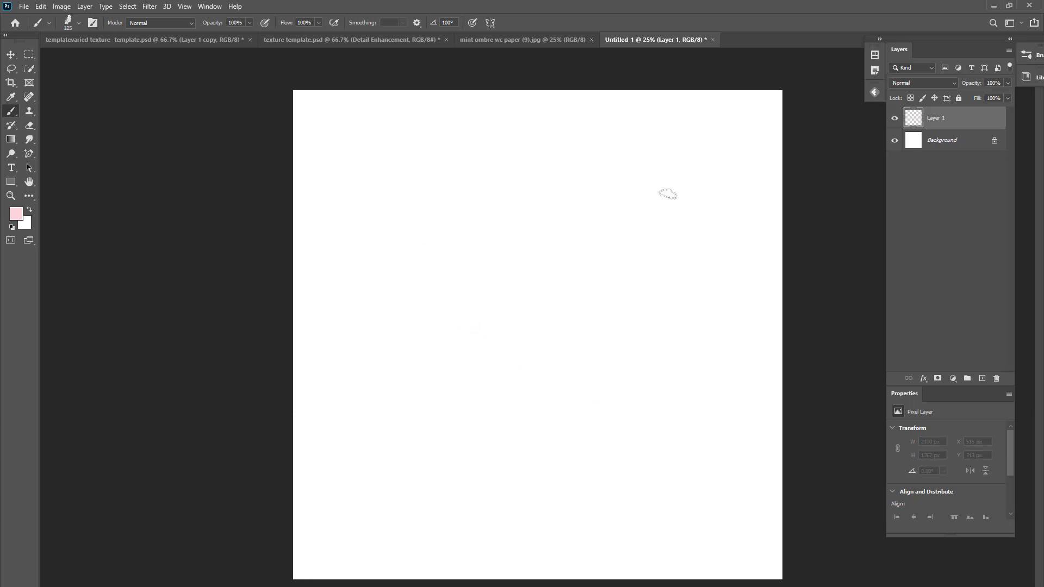
pyautogui.click(13, 218)
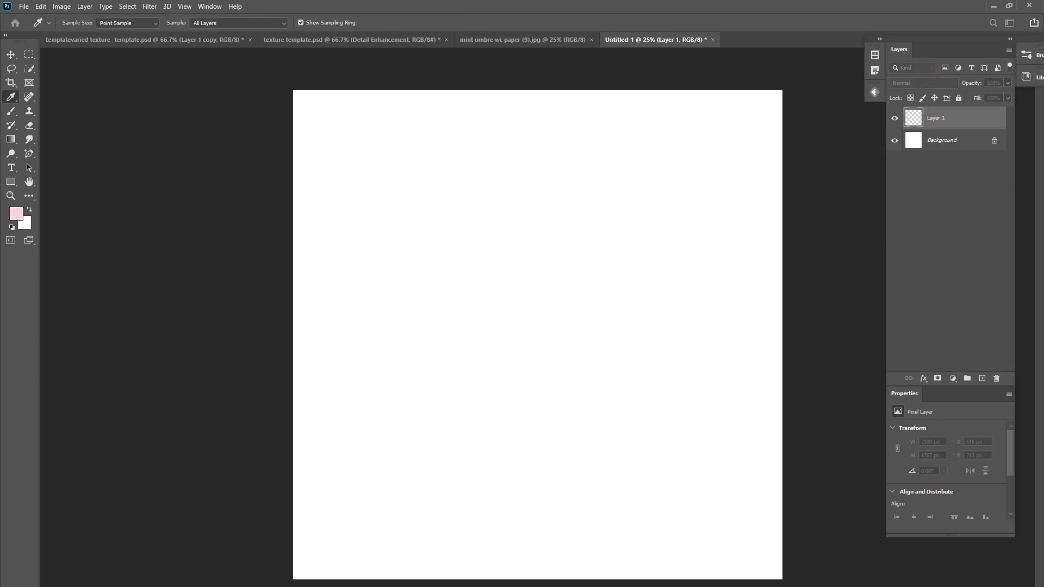
pyautogui.click(17, 213)
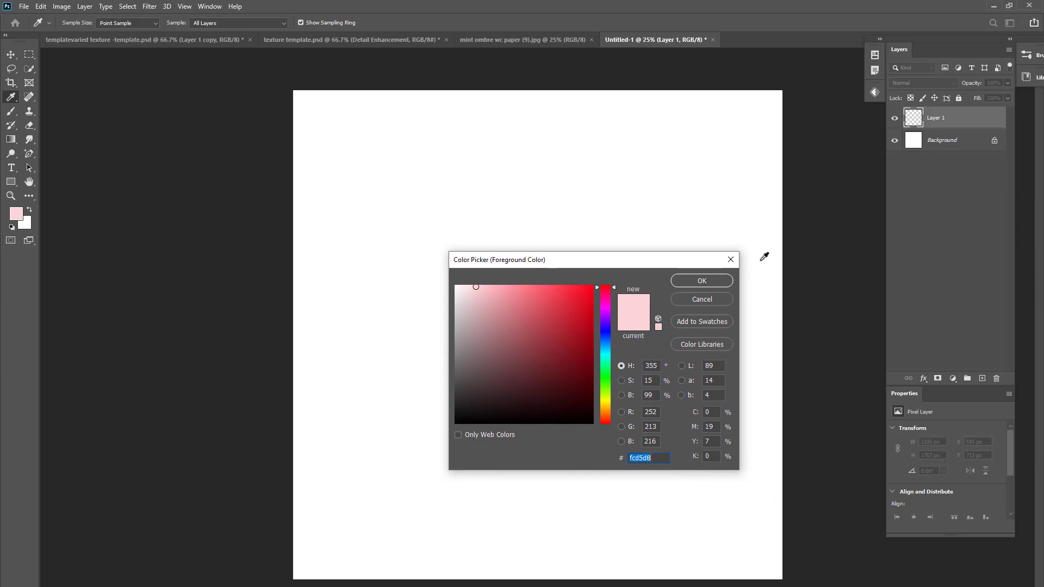
pyautogui.click(701, 300)
pyautogui.press('b')
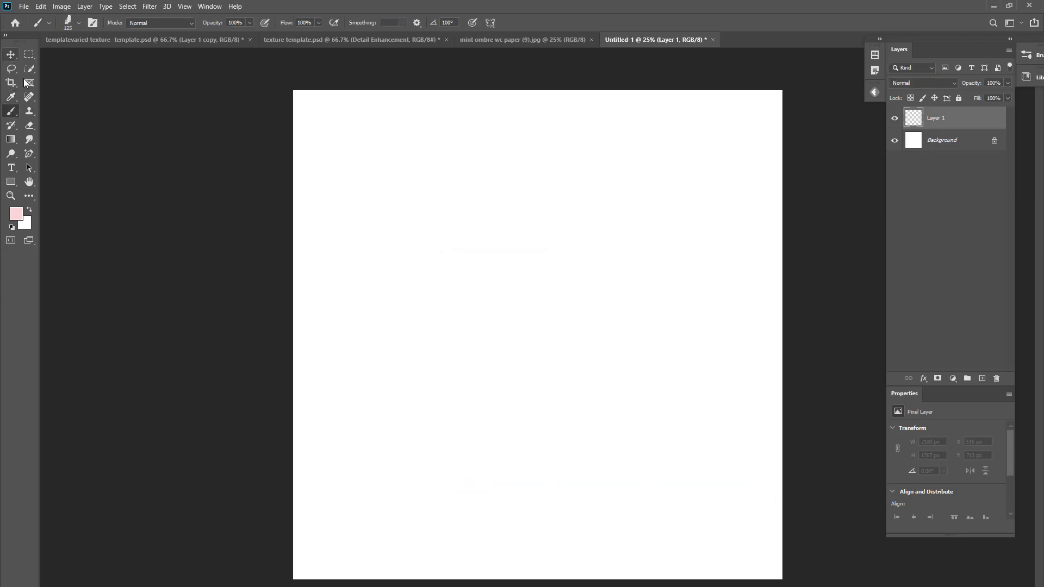
# - Stamp two pink splotches on Layer 1 with Sampled Brush 1 from splotches set 2, one upper left and one near the canvas centre
pyautogui.click(77, 24)
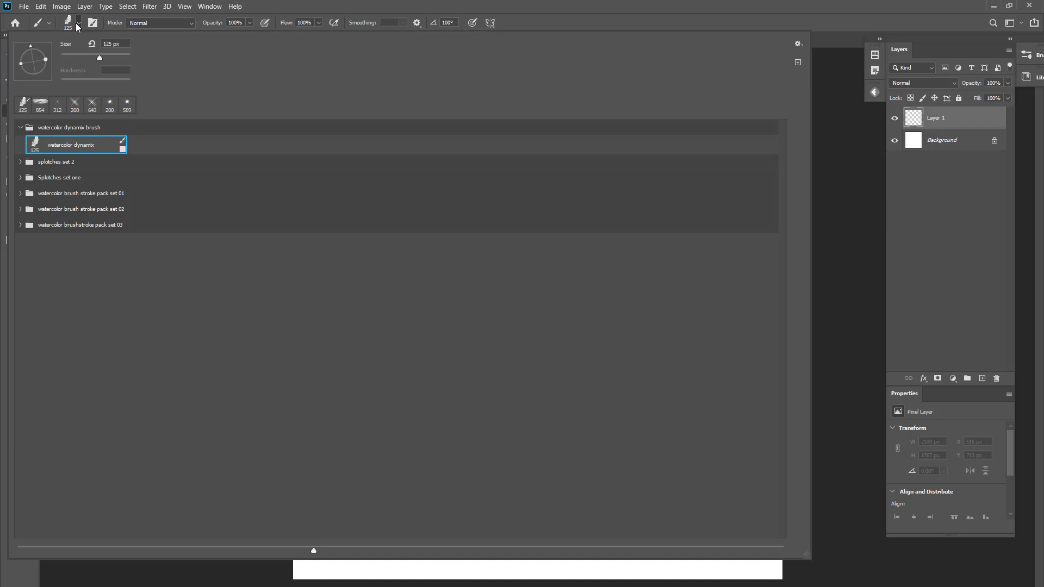
pyautogui.click(21, 163)
pyautogui.click(36, 177)
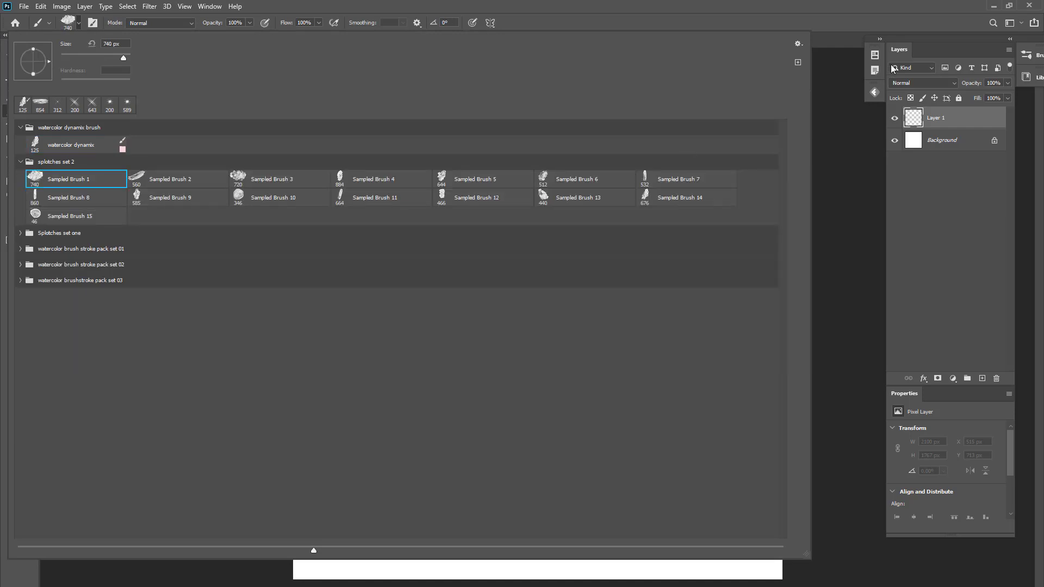
pyautogui.click(917, 106)
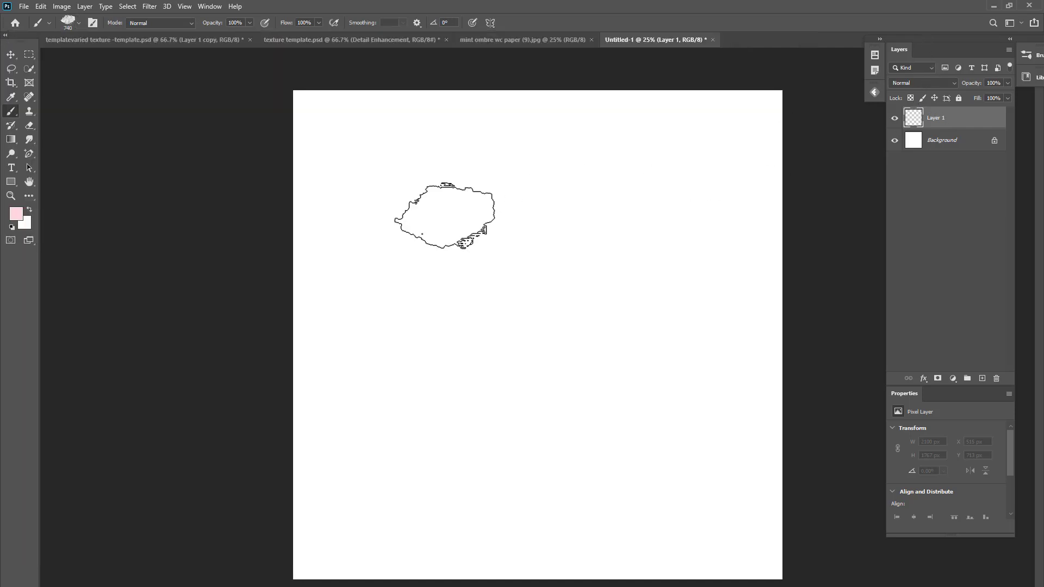
pyautogui.click(445, 216)
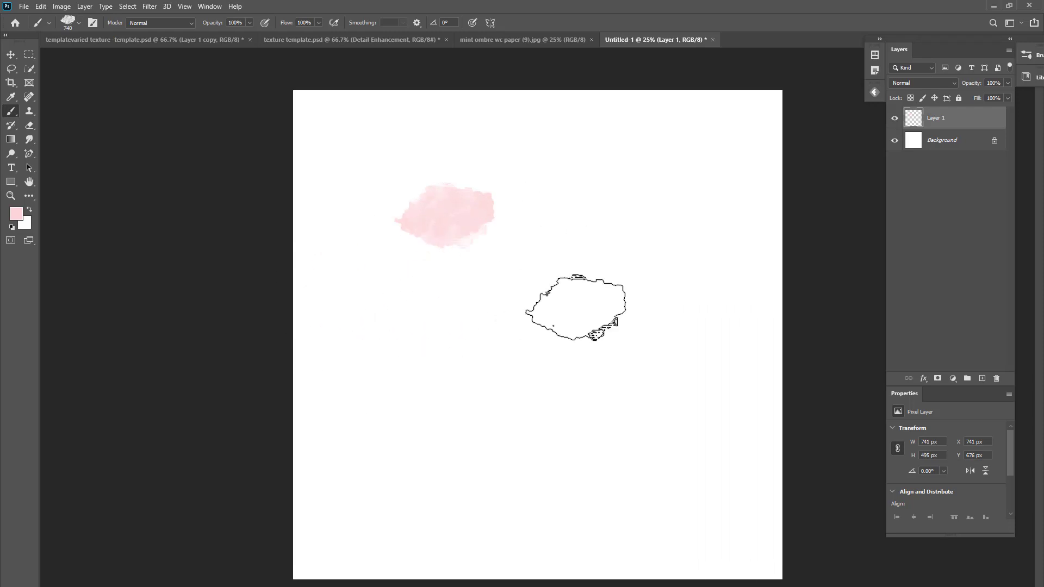
pyautogui.click(576, 308)
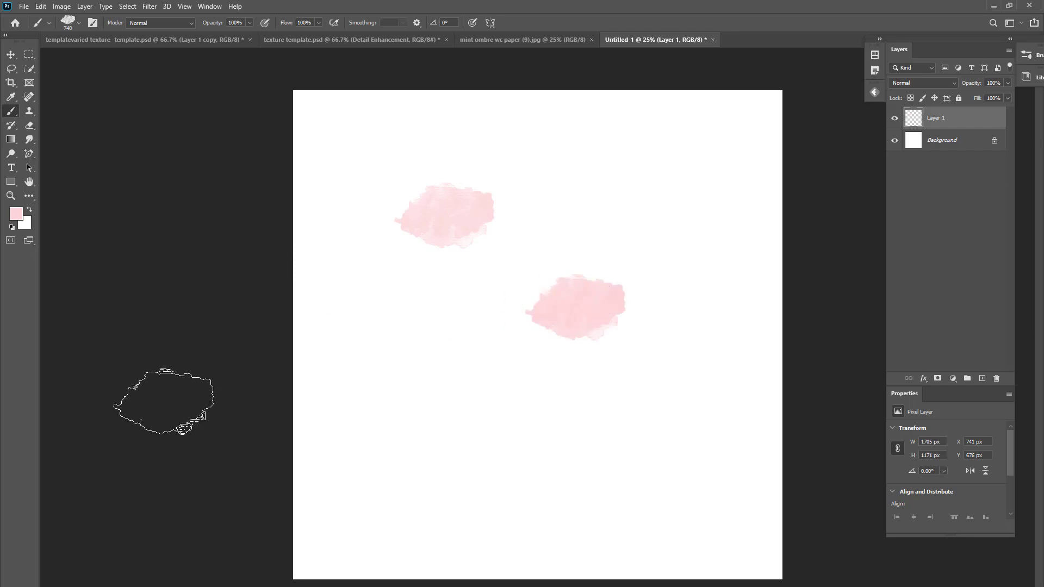
# - Try the Multiply blend mode on Layer 1, and set the layer's blend mode to Difference
pyautogui.click(913, 83)
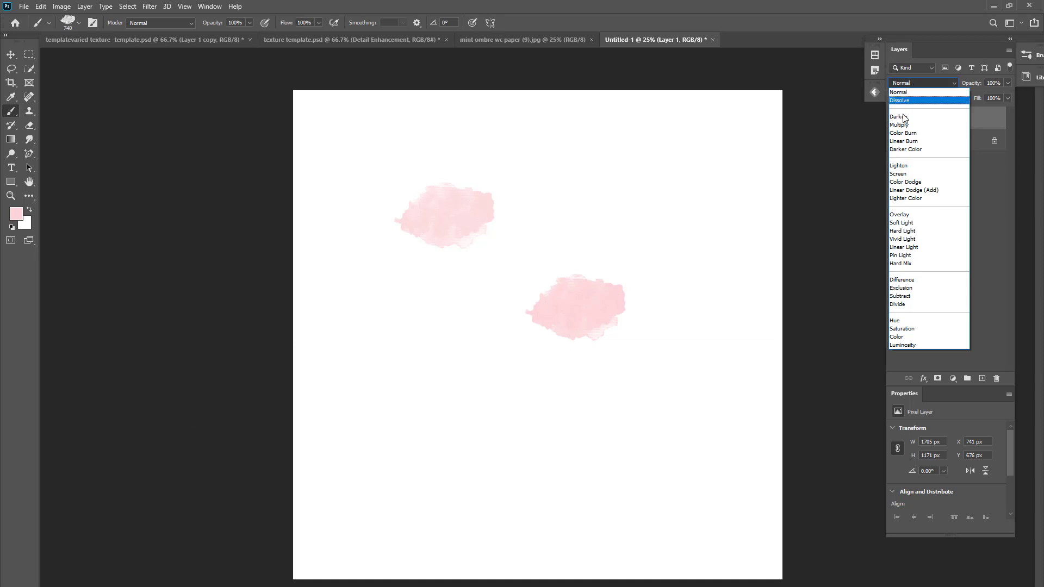
pyautogui.click(900, 126)
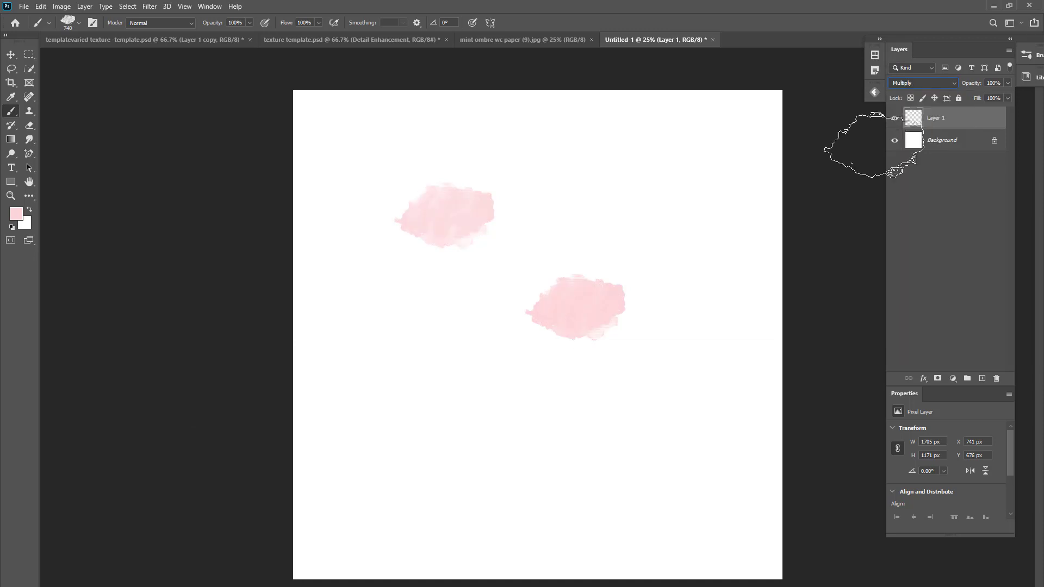
pyautogui.click(918, 84)
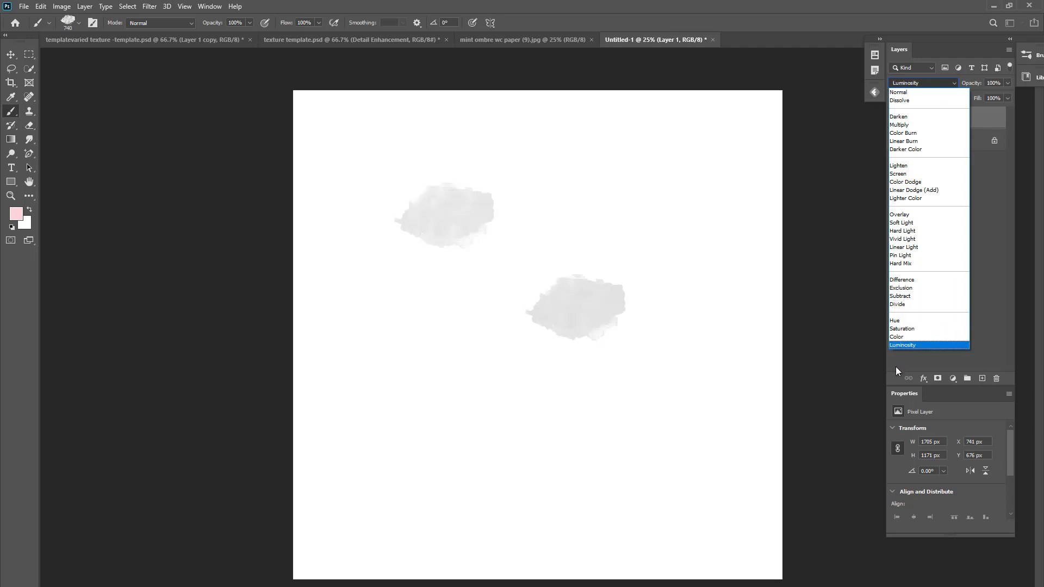
pyautogui.click(907, 280)
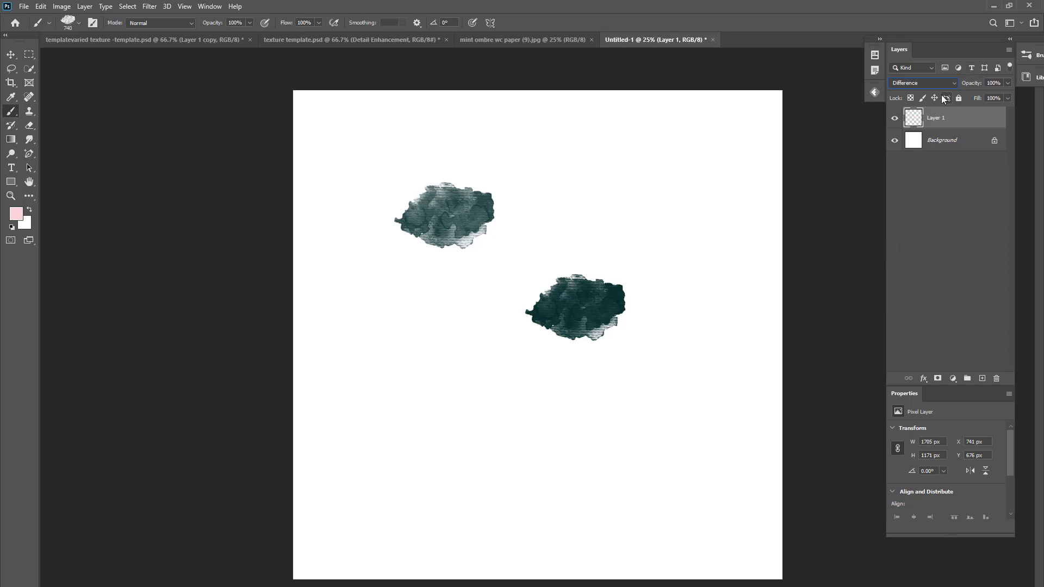
# - Try a Color Overlay style on Layer 1 using the light pink f8a1d0
pyautogui.click(923, 378)
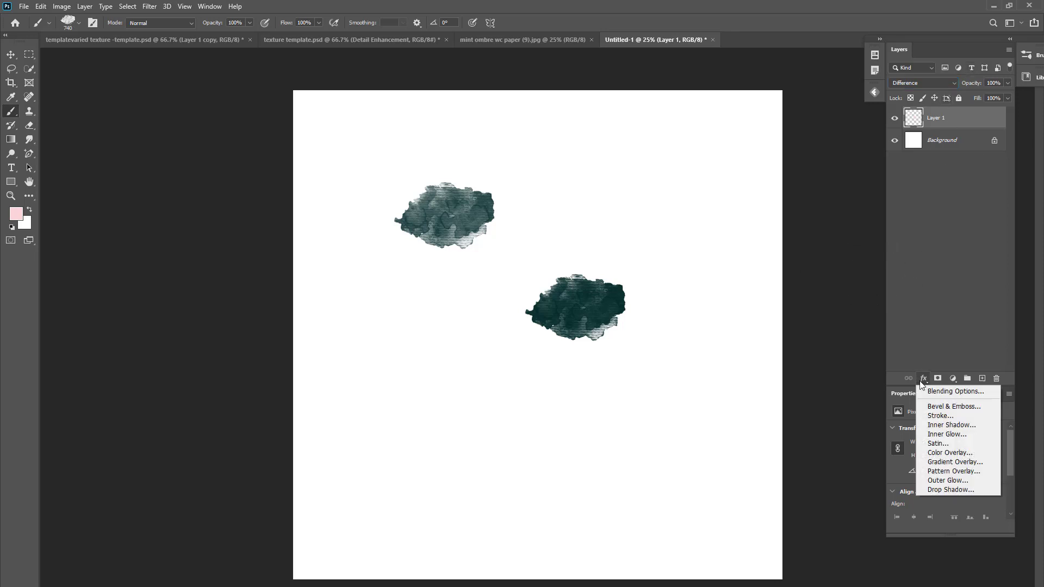
pyautogui.click(945, 452)
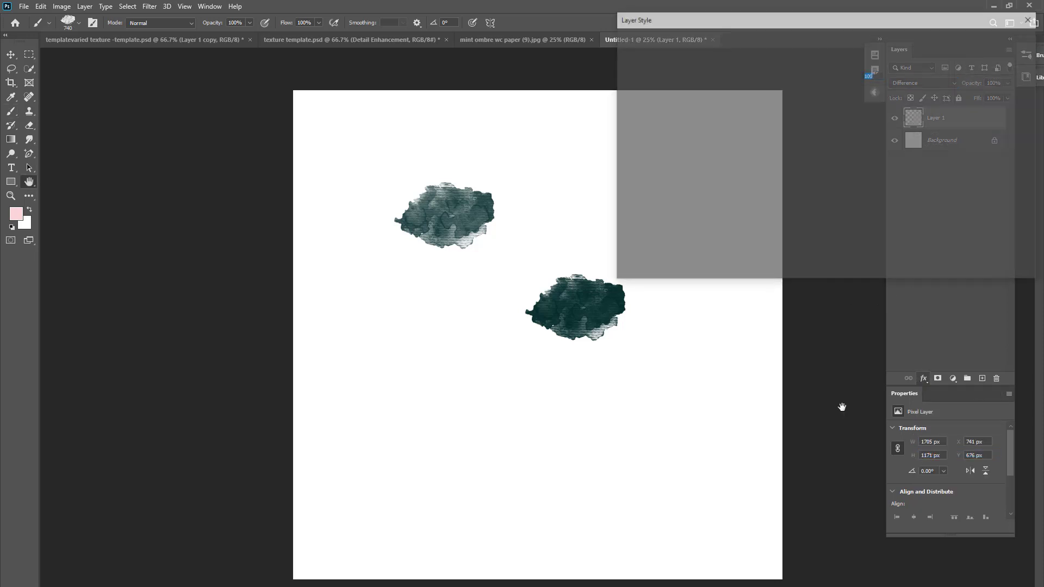
pyautogui.click(876, 62)
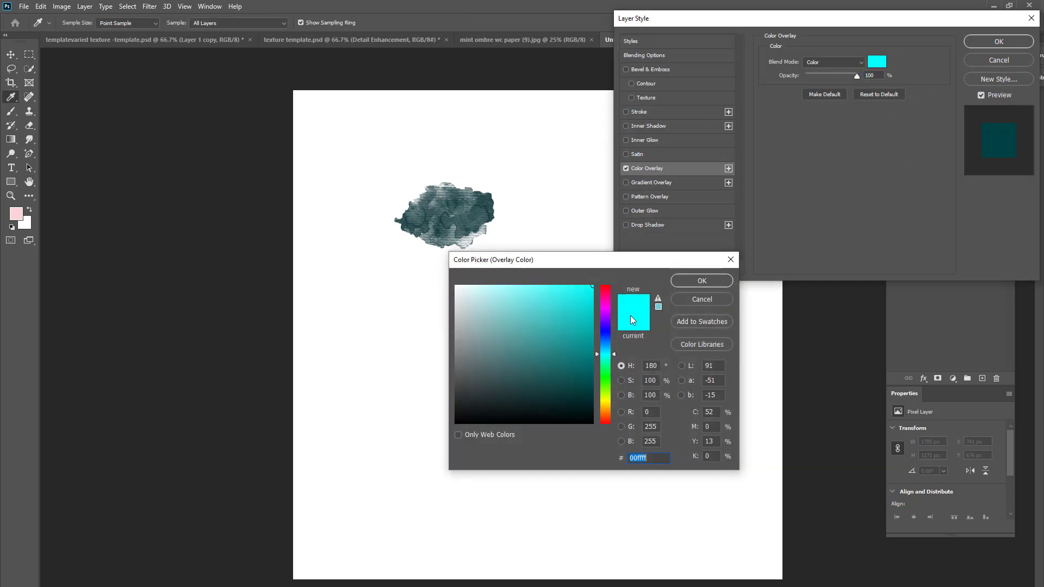
pyautogui.write('f63ea1')
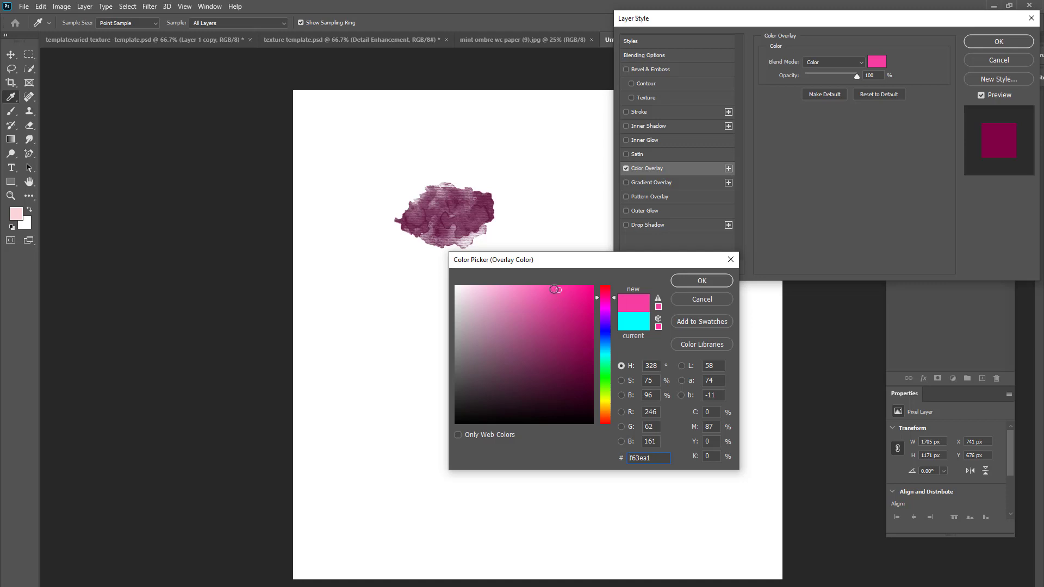
pyautogui.moveTo(554, 289)
pyautogui.mouseDown()
pyautogui.moveTo(480, 278)
pyautogui.moveTo(503, 289)
pyautogui.mouseUp()
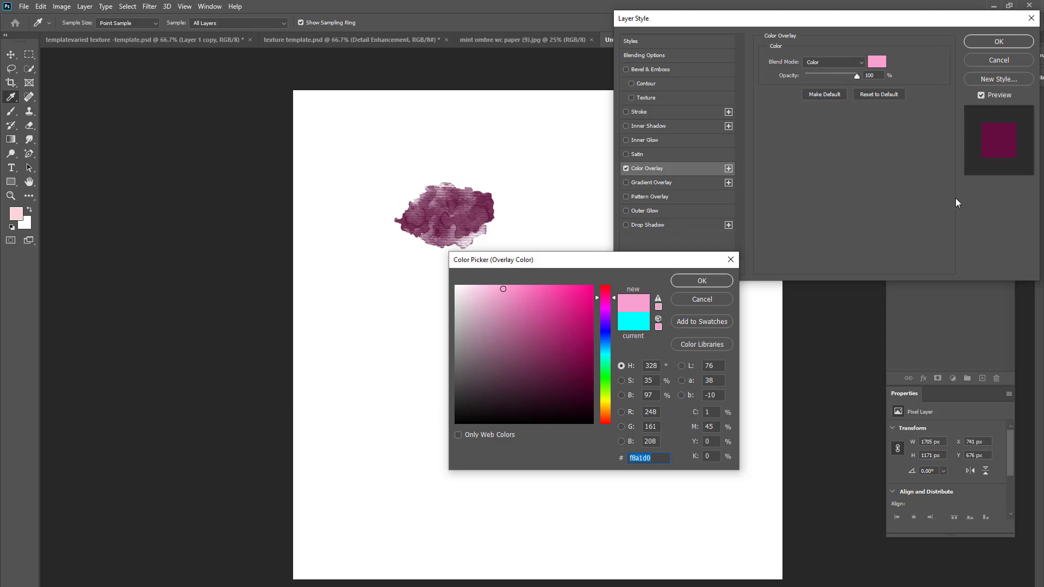
pyautogui.click(702, 281)
# - Try blend modes for the Color Overlay from Multiply through Screen, Linear Dodge (Add) and Hard Light to Difference, and cancel the layer style
pyautogui.click(822, 63)
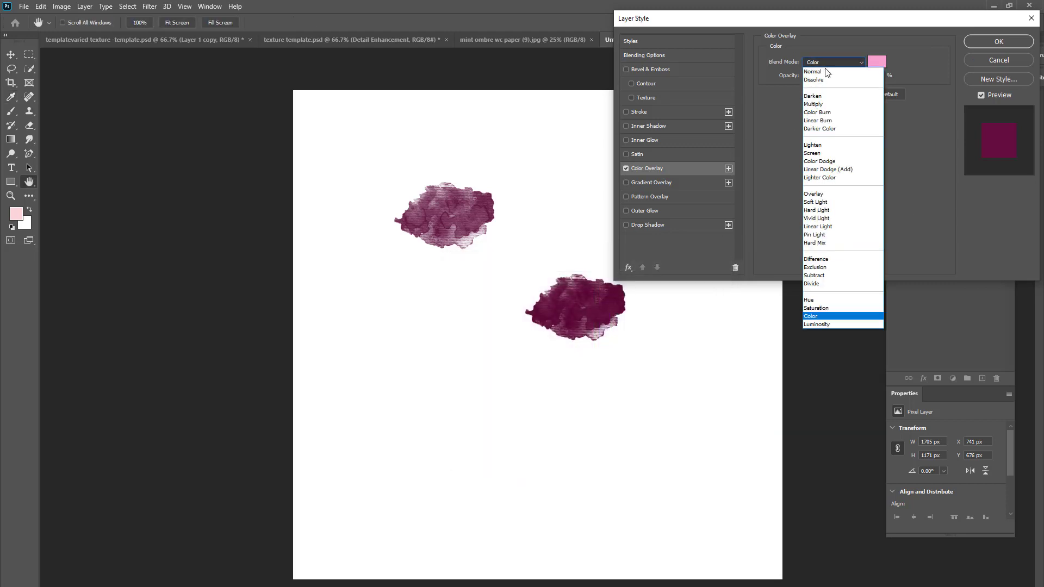
pyautogui.click(817, 103)
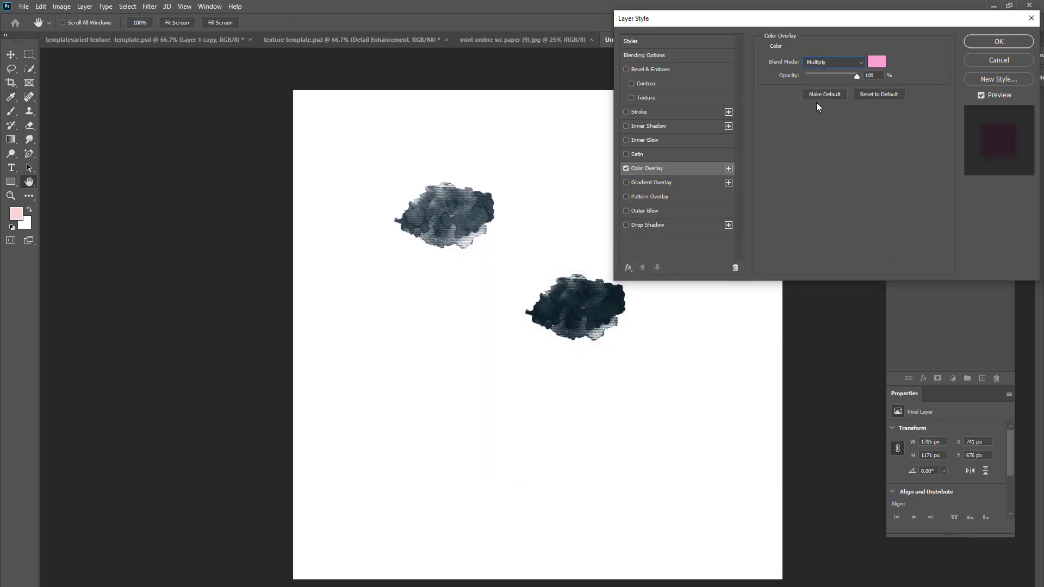
pyautogui.press('Down')
pyautogui.press('Down')
pyautogui.press('Down')
pyautogui.press('Down')
pyautogui.press('Down')
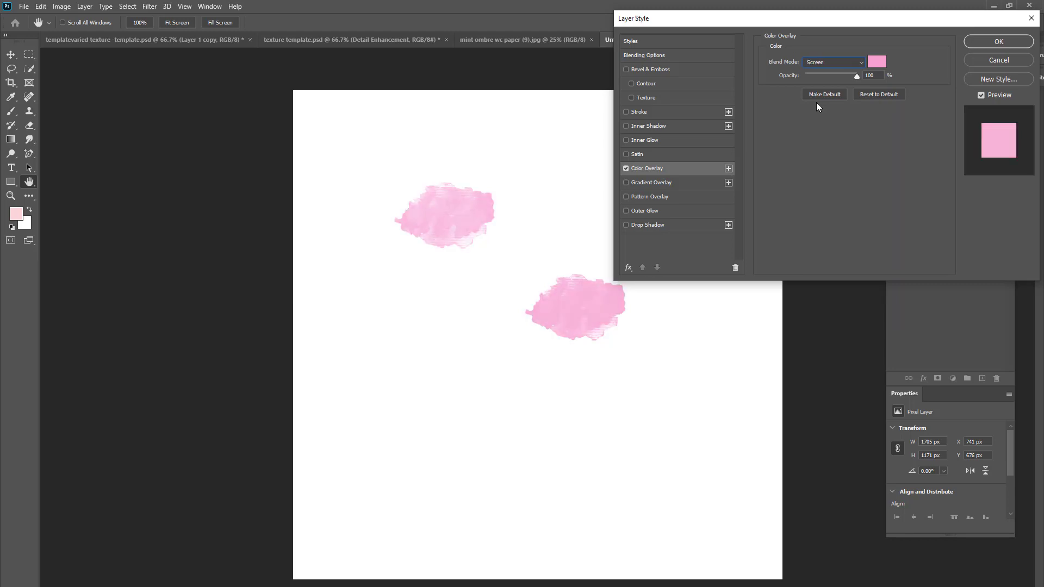
pyautogui.press('Down')
pyautogui.press('Down')
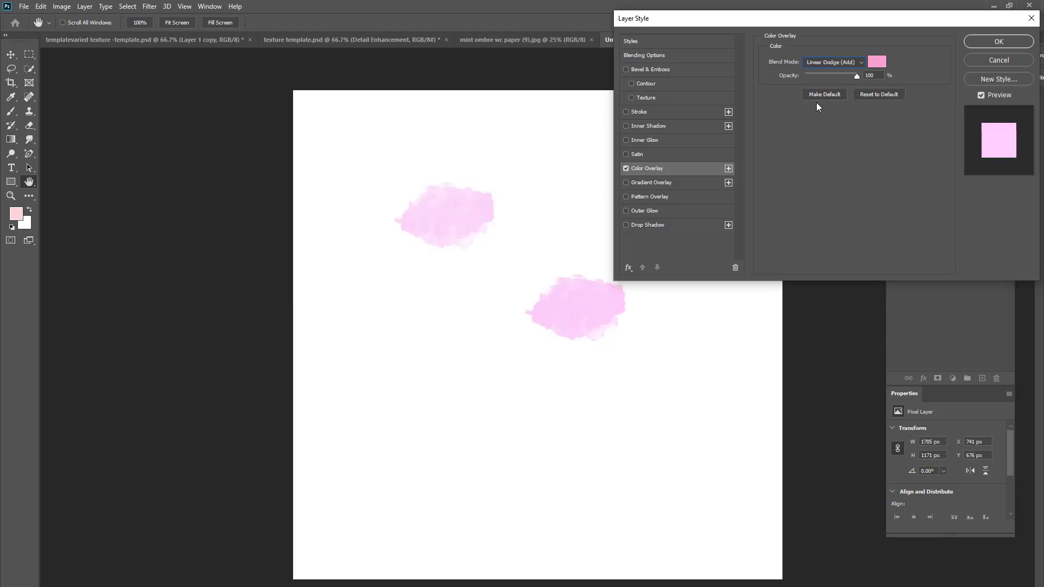
pyautogui.press('Down')
pyautogui.press('Down')
pyautogui.press('Down')
pyautogui.press('Down')
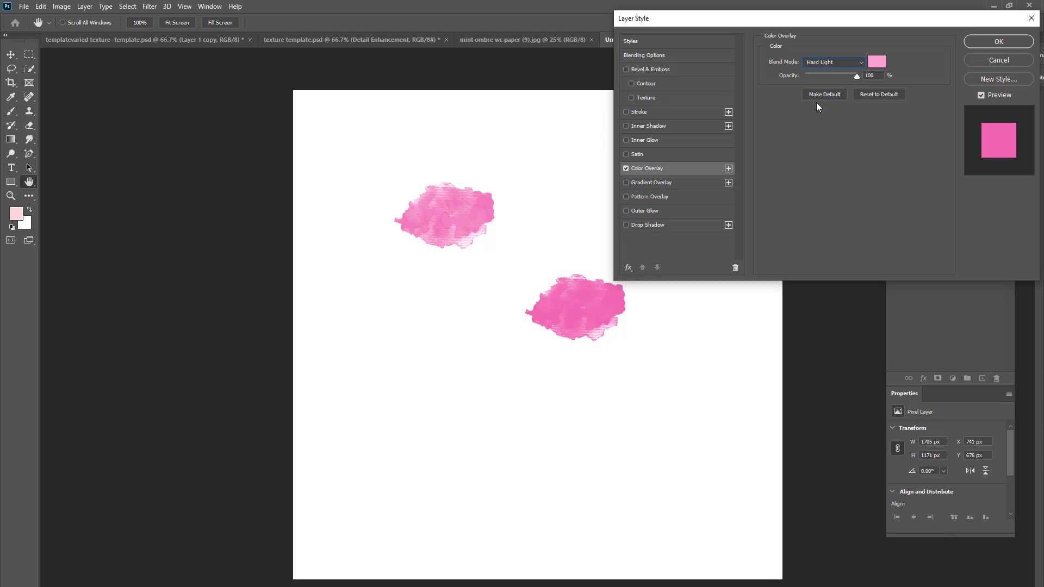
pyautogui.press('Down')
pyautogui.press('Down')
pyautogui.press('Down')
pyautogui.press('Down')
pyautogui.press('Down')
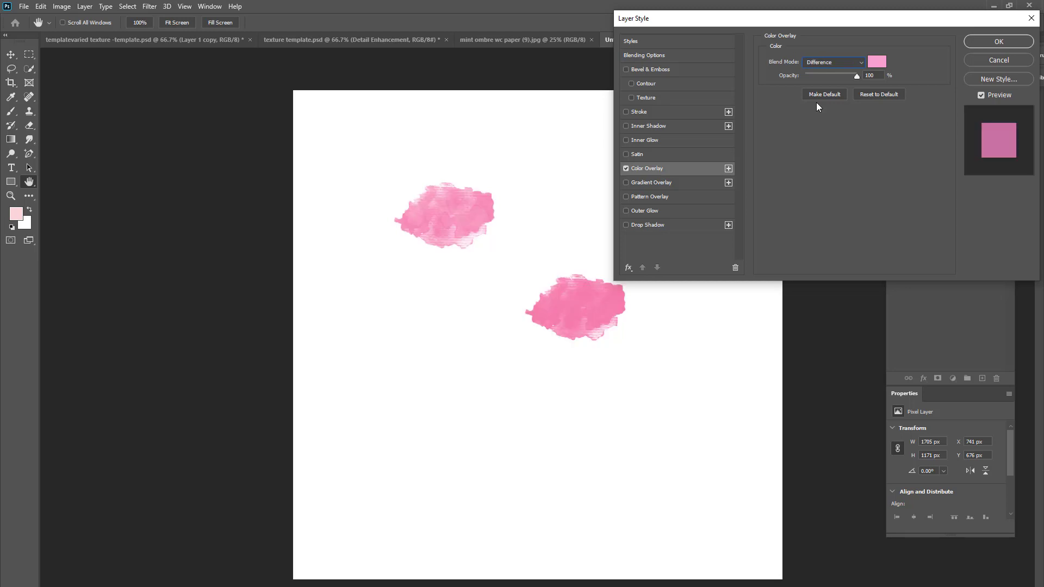
pyautogui.click(1001, 57)
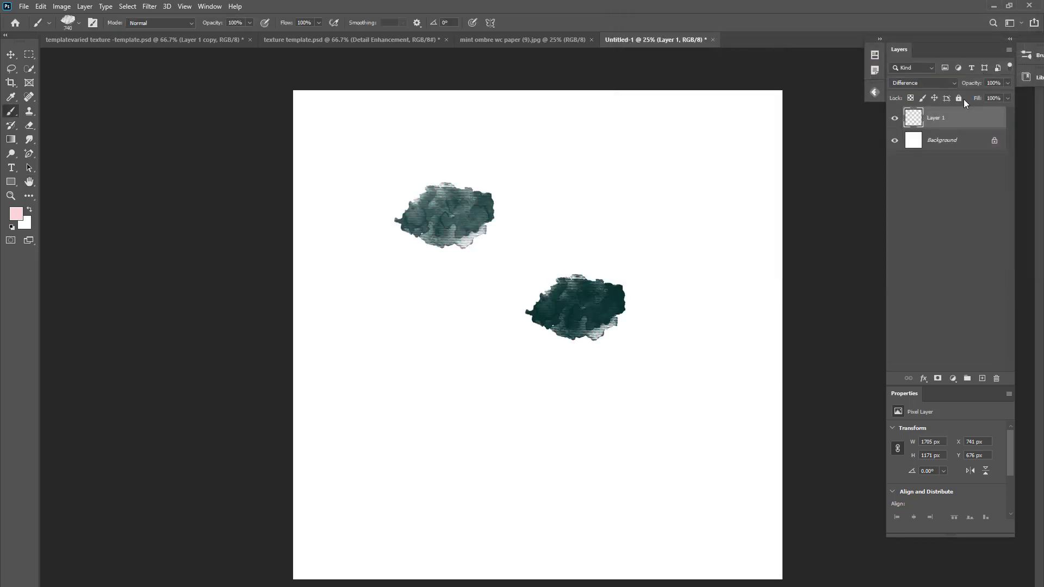
# - Check Layer 1 with the Background hidden, show the Background again, and merge the visible layers
pyautogui.click(895, 142)
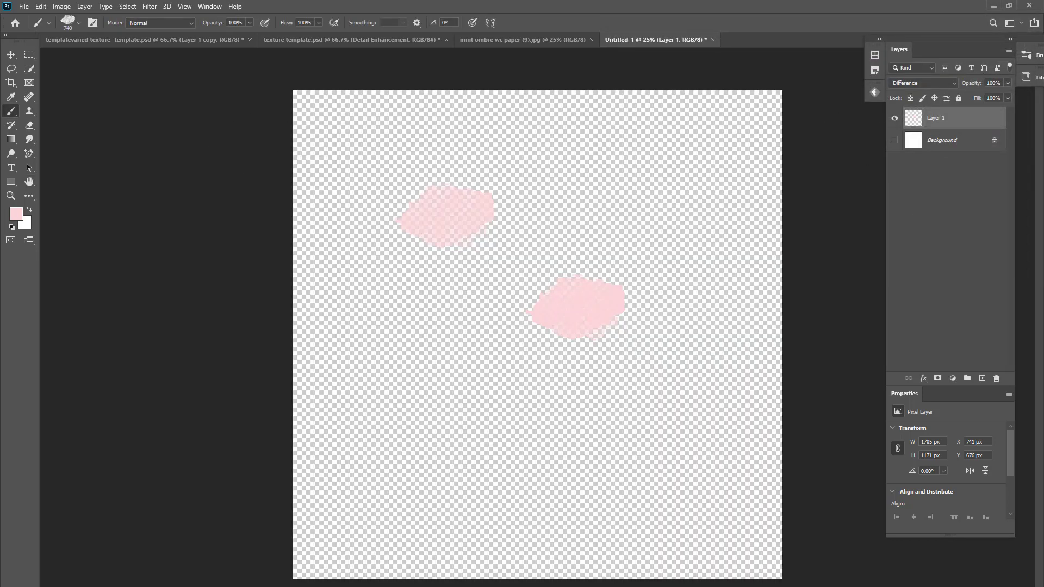
pyautogui.click(895, 140)
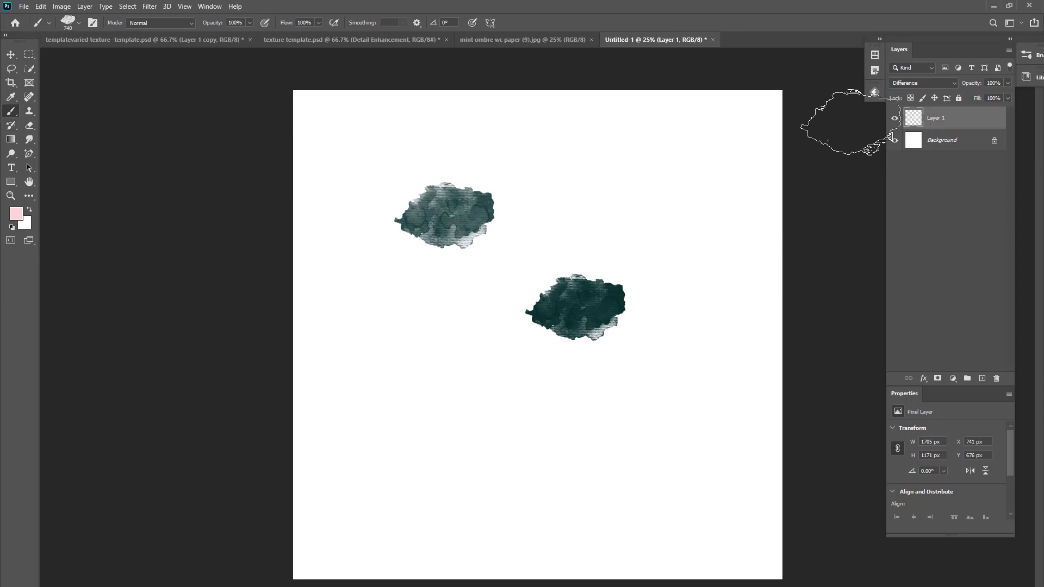
pyautogui.rightClick(965, 120)
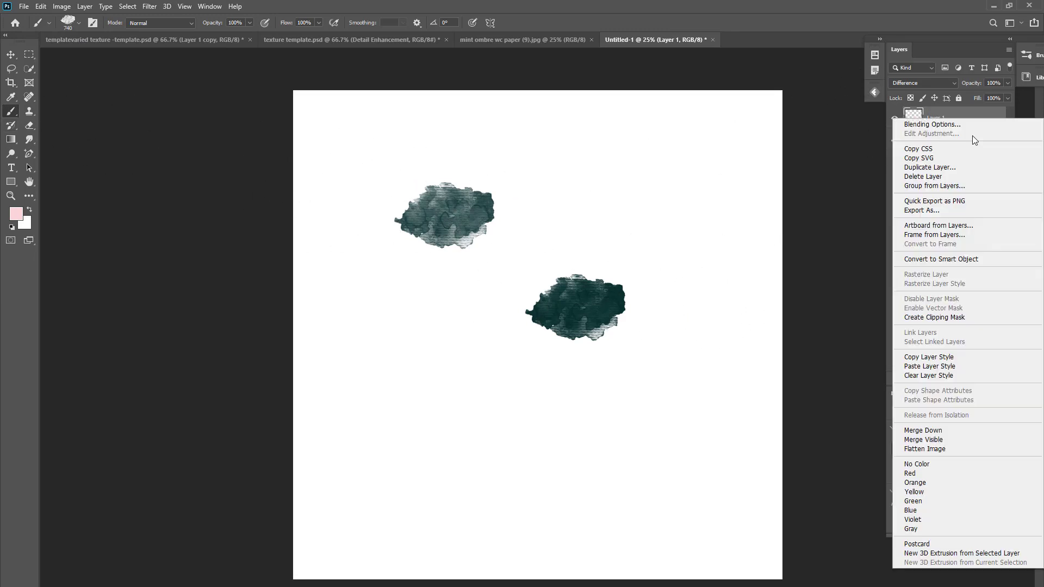
pyautogui.click(919, 439)
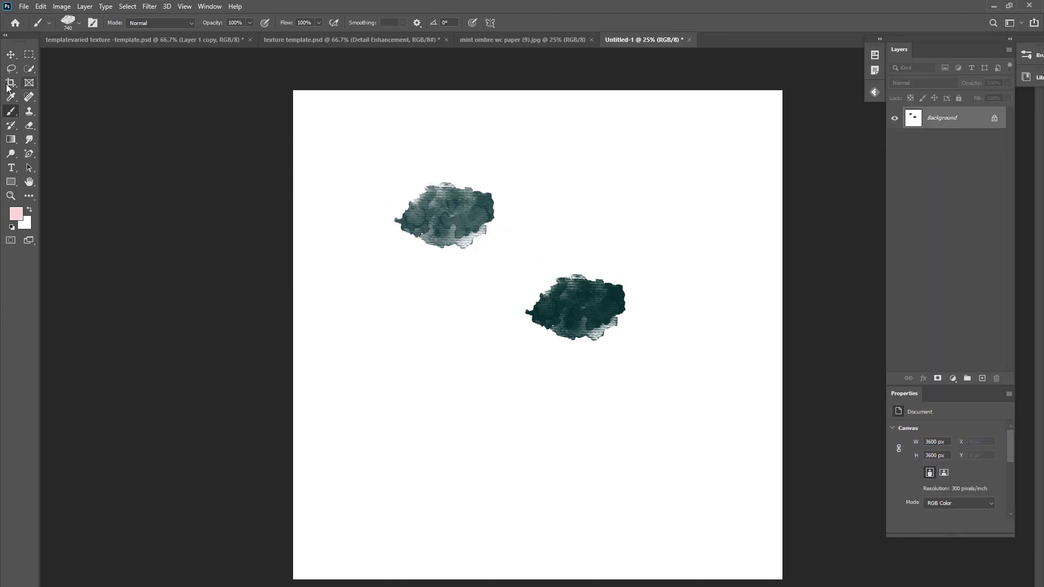
# - Select the upper-left splotch with the Quick Selection tool, refine the selection's edges, and cut it out of the merged image
pyautogui.click(29, 69)
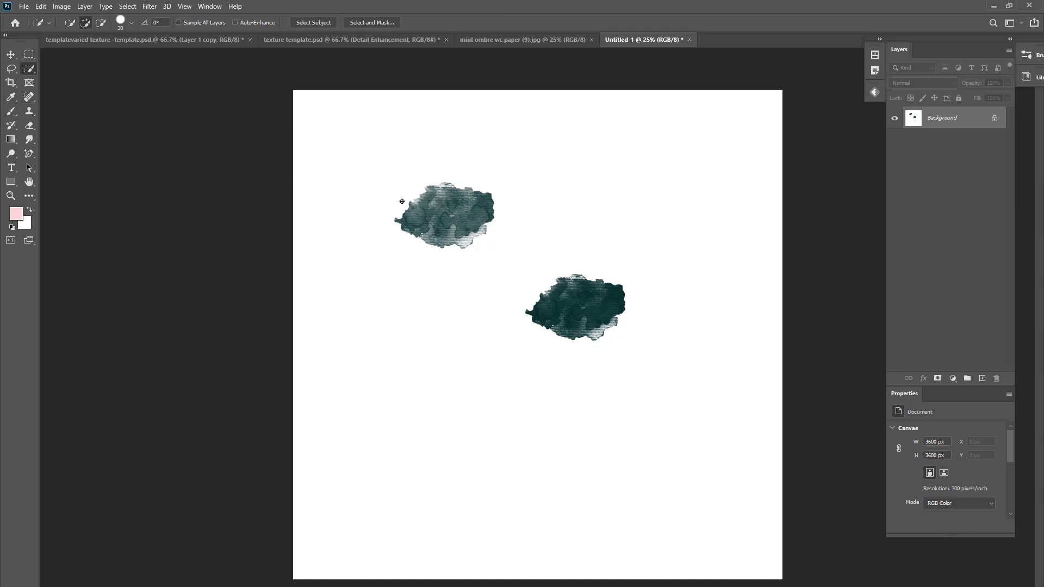
pyautogui.moveTo(419, 201); pyautogui.dragTo(466, 206)
pyautogui.press('alt')
pyautogui.press('alt')
pyautogui.press('alt')
# - Paste the cut splotch into a new 742 × 493 px document at 300 pixels/inch, and hide its white Background layer
pyautogui.click(24, 6)
pyautogui.click(34, 20)
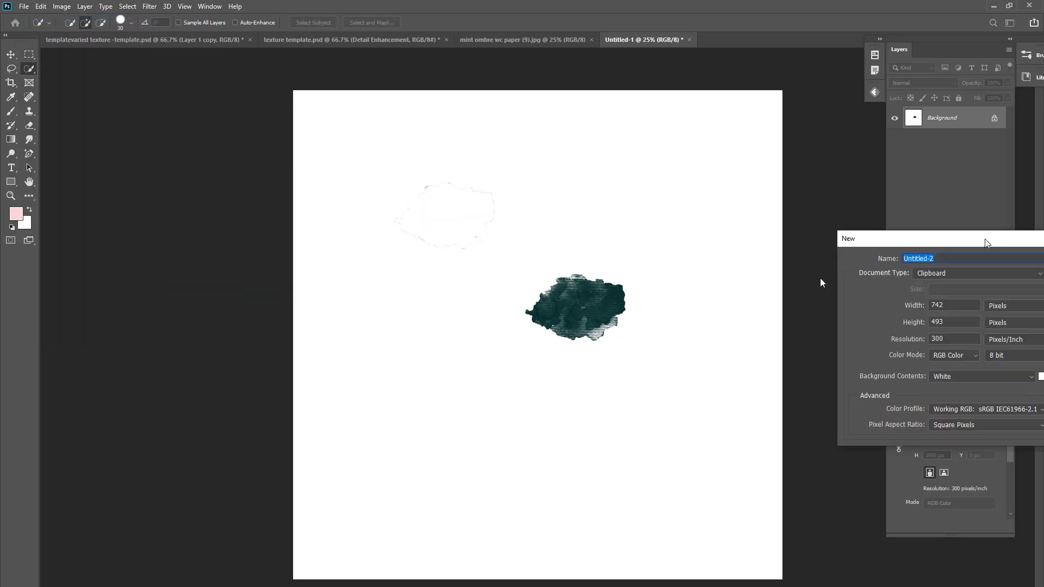
pyautogui.moveTo(974, 235); pyautogui.dragTo(522, 190)
pyautogui.click(620, 212)
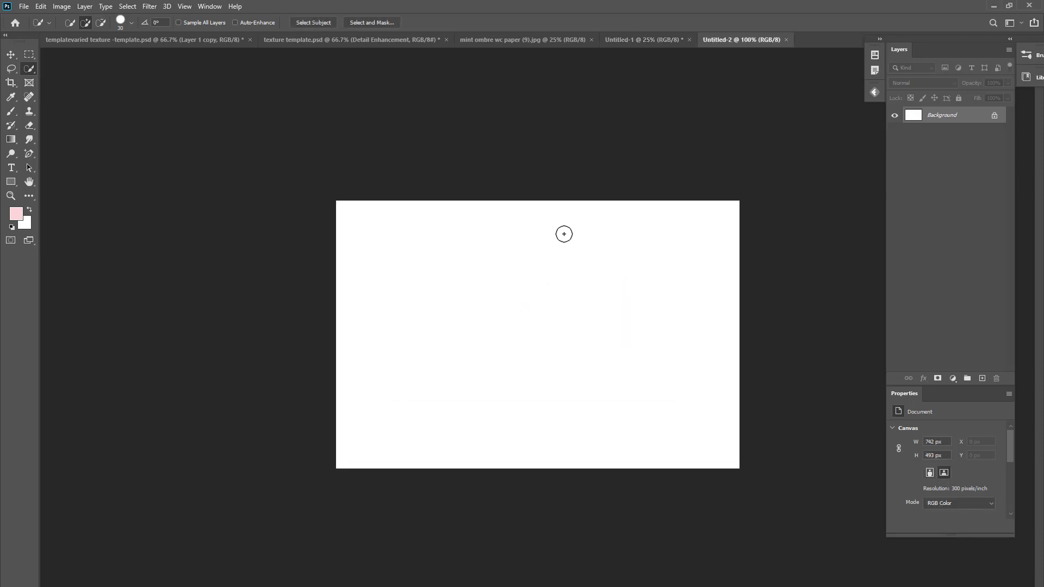
pyautogui.hotkey('ctrl', 'v')
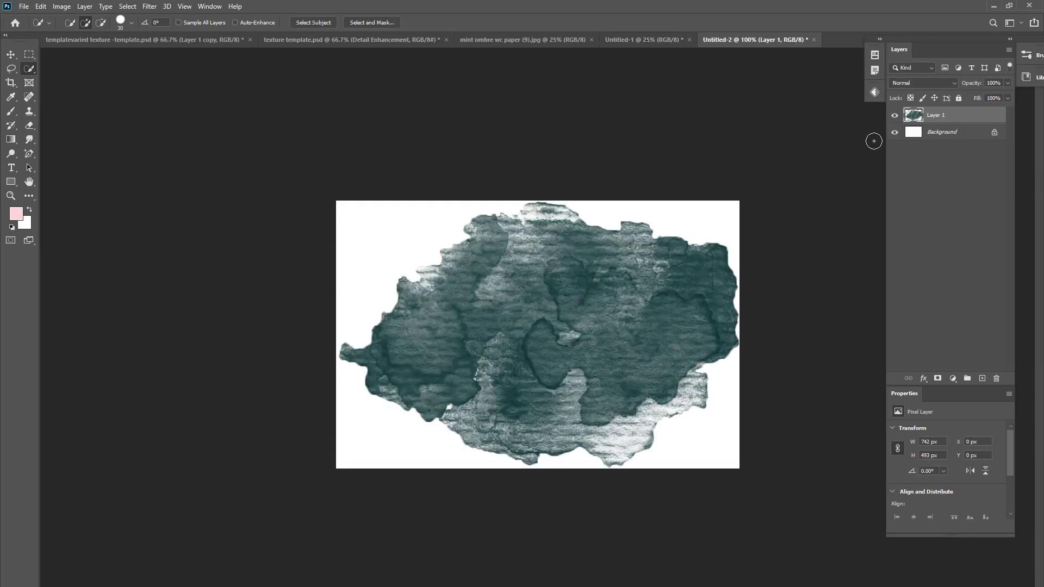
pyautogui.click(895, 132)
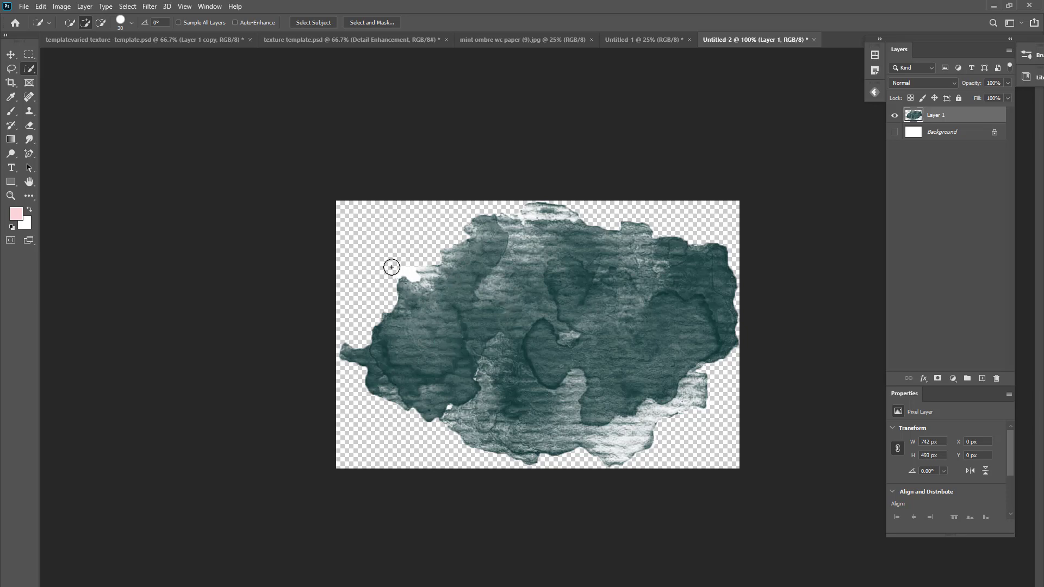
# - Draw a closed Pen tool path about 53 × 56 px around the white remnant on the splotch's upper-left edge
pyautogui.click(414, 268)
pyautogui.hotkey('ctrl', 'd')
pyautogui.click(29, 153)
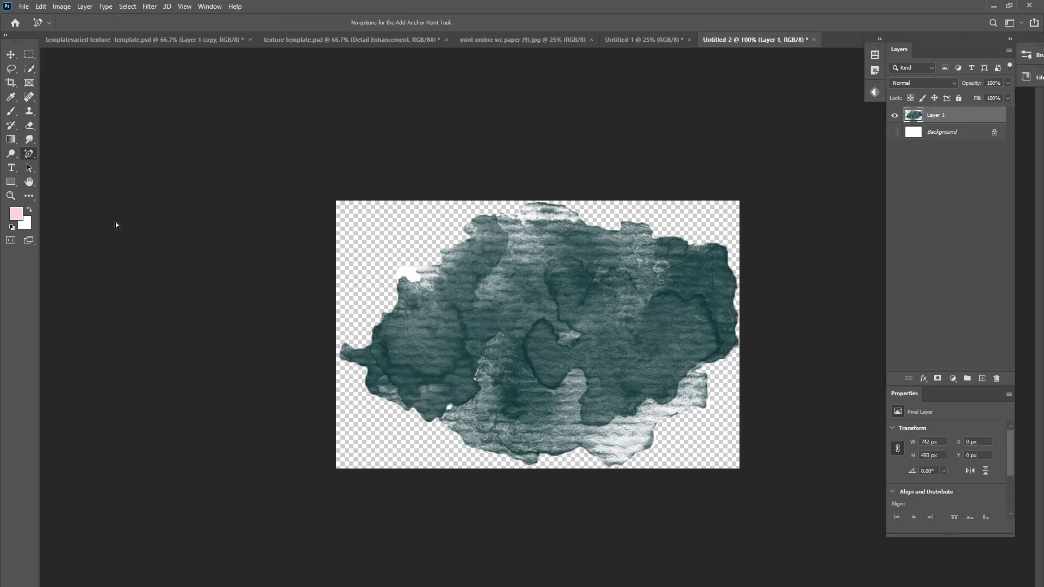
pyautogui.rightClick(30, 154)
pyautogui.click(54, 153)
pyautogui.click(400, 278)
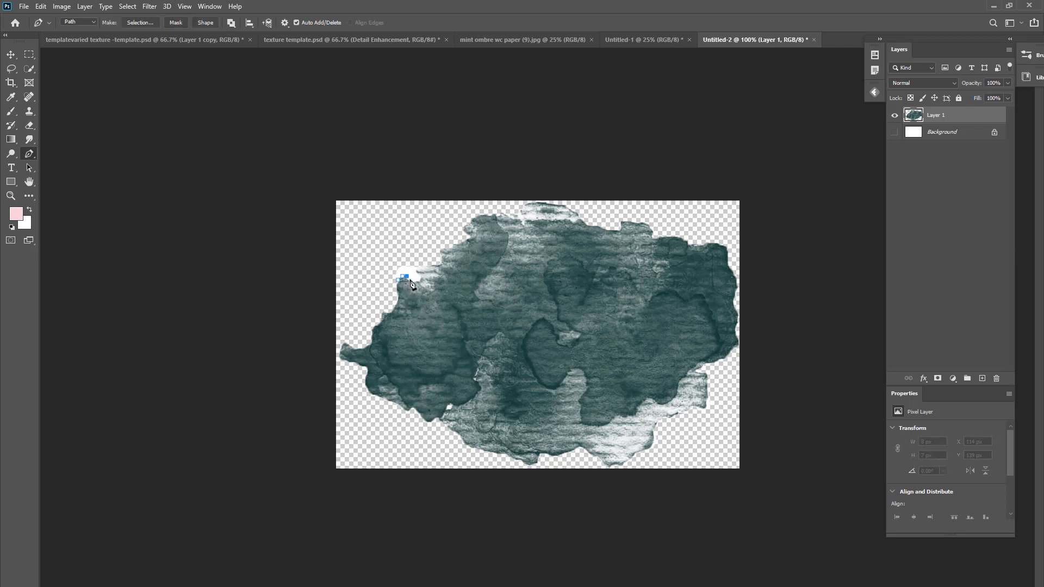
pyautogui.moveTo(409, 280); pyautogui.dragTo(419, 280)
pyautogui.click(416, 257)
pyautogui.click(396, 252)
pyautogui.click(389, 267)
pyautogui.click(401, 278)
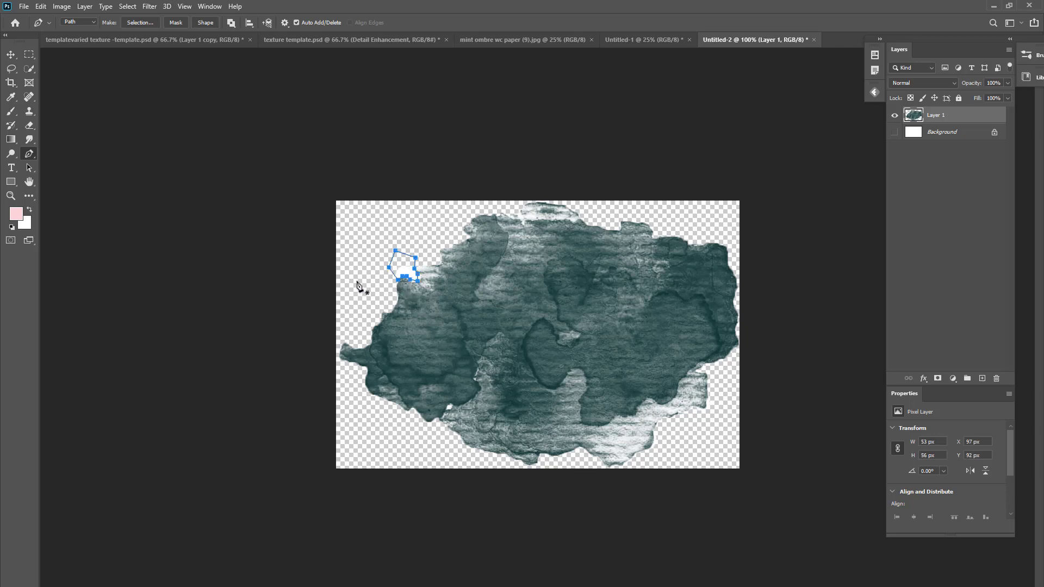
# - Load the work path as a selection, delete the white remnant inside it, and deselect
pyautogui.click(209, 7)
pyautogui.click(312, 329)
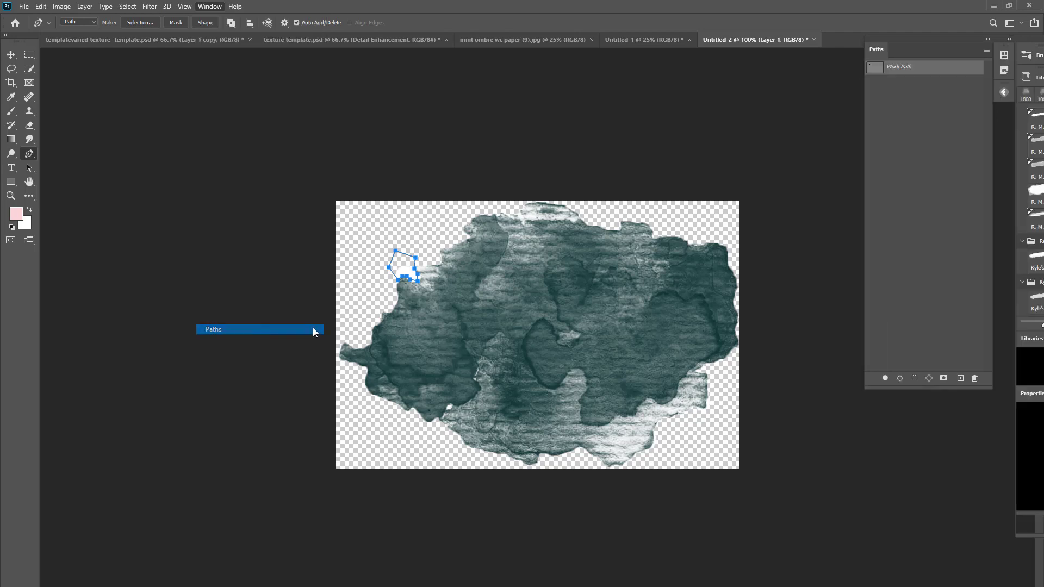
pyautogui.click(914, 377)
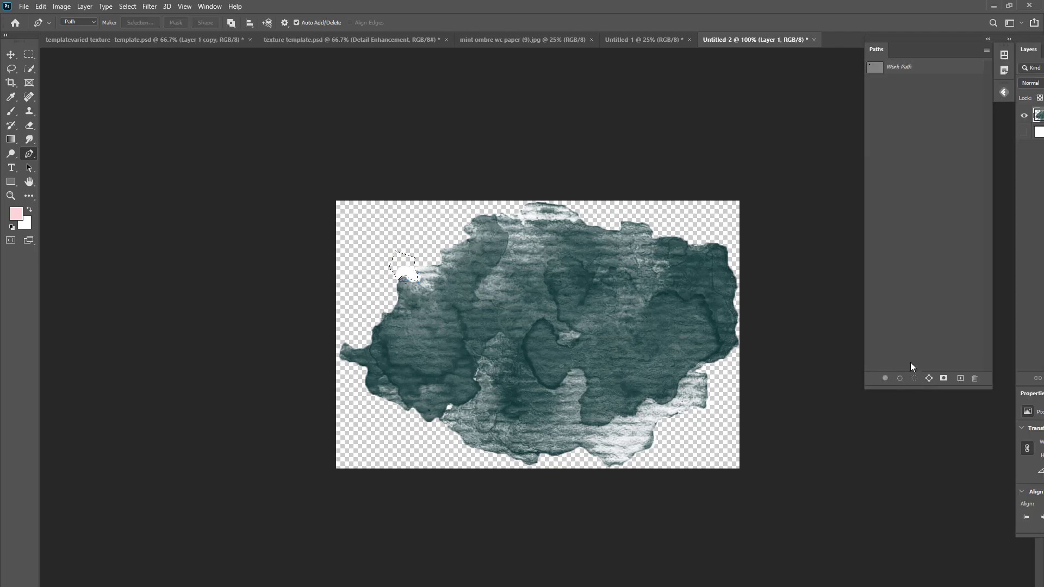
pyautogui.press('Delete')
pyautogui.hotkey('ctrl', 'd')
# - Return to the Untitled-1 document, float its layer list beside the canvas, and replace the Background with a new empty layer
pyautogui.click(623, 41)
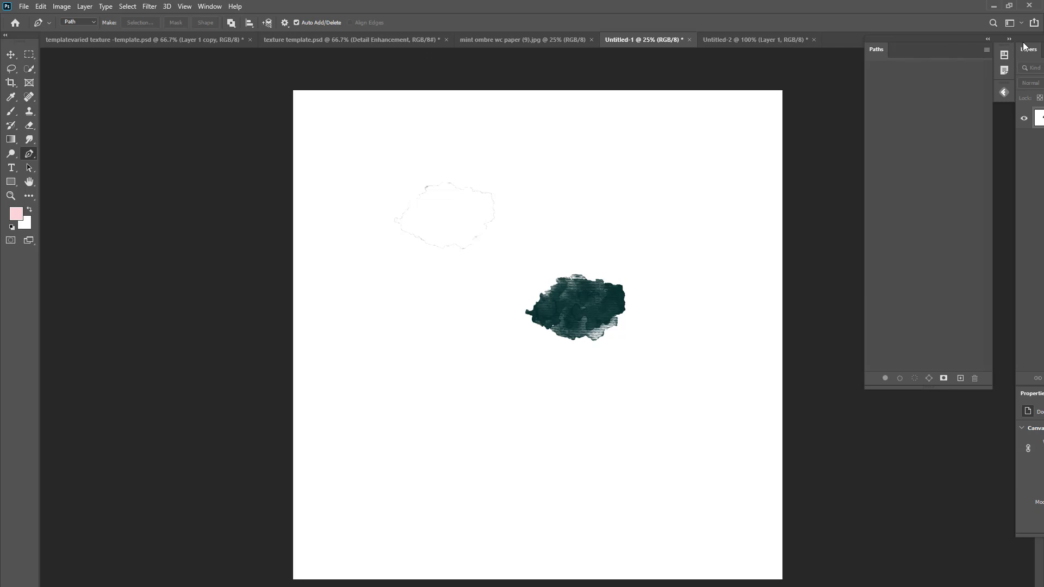
pyautogui.moveTo(1028, 48); pyautogui.dragTo(813, 111)
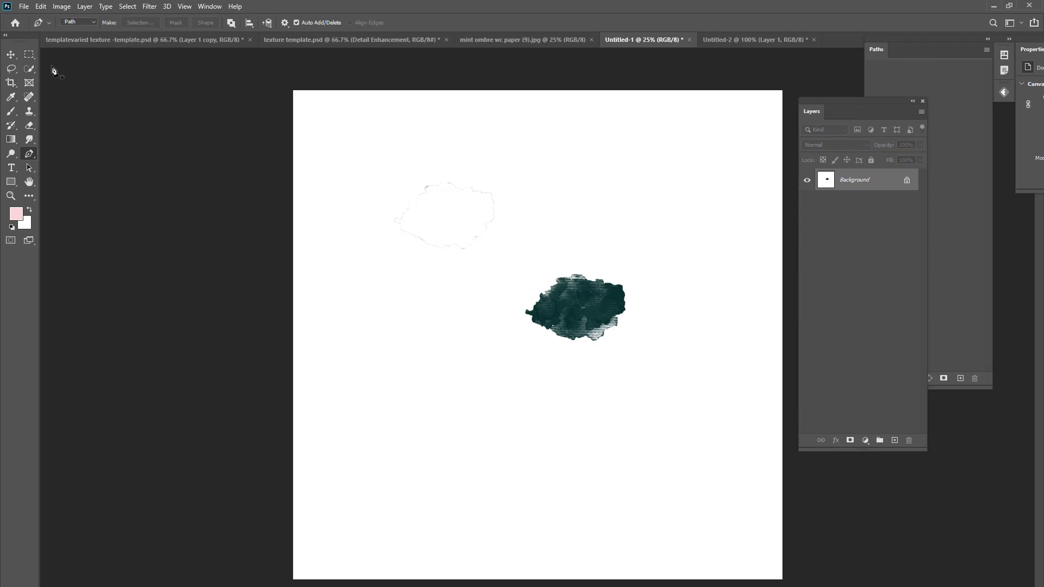
pyautogui.moveTo(883, 182); pyautogui.dragTo(909, 441)
pyautogui.click(894, 440)
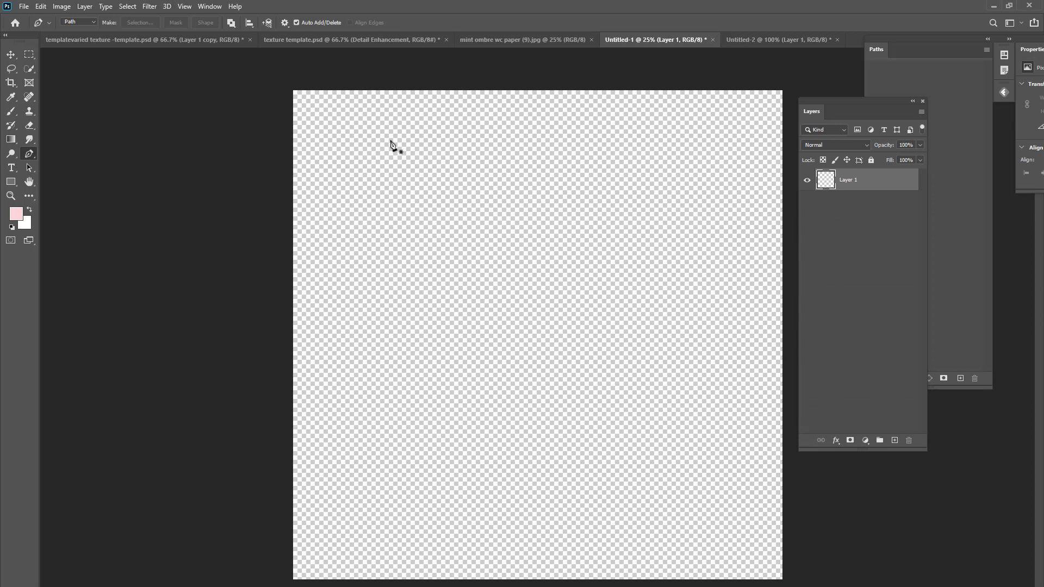
# - Show the Brush tool presets and expand Splotches set one, watercolor brush stroke pack set 02 and watercolor brushstroke pack set 03
pyautogui.click(10, 55)
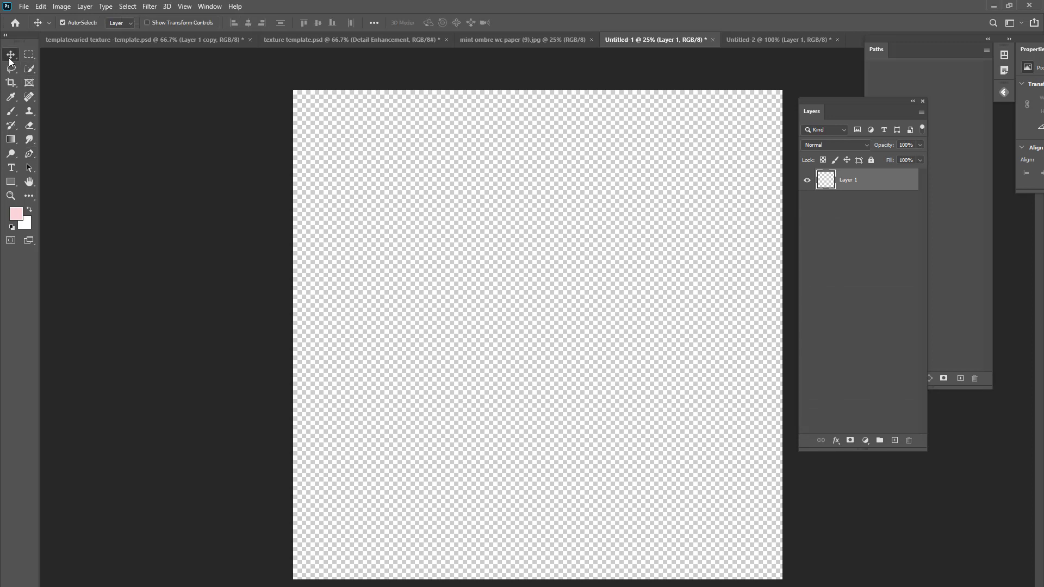
pyautogui.click(11, 111)
pyautogui.click(79, 23)
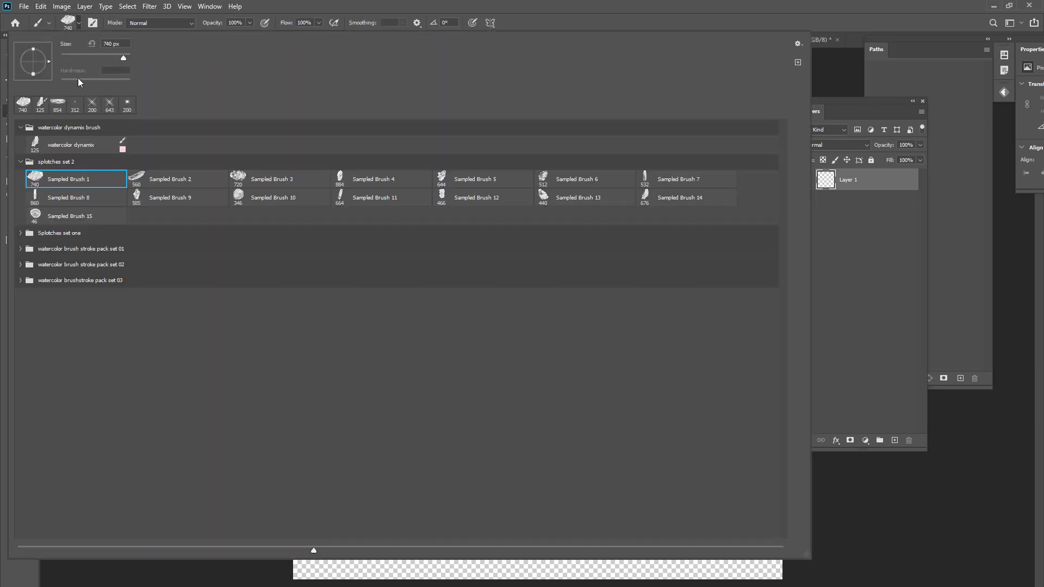
pyautogui.click(21, 234)
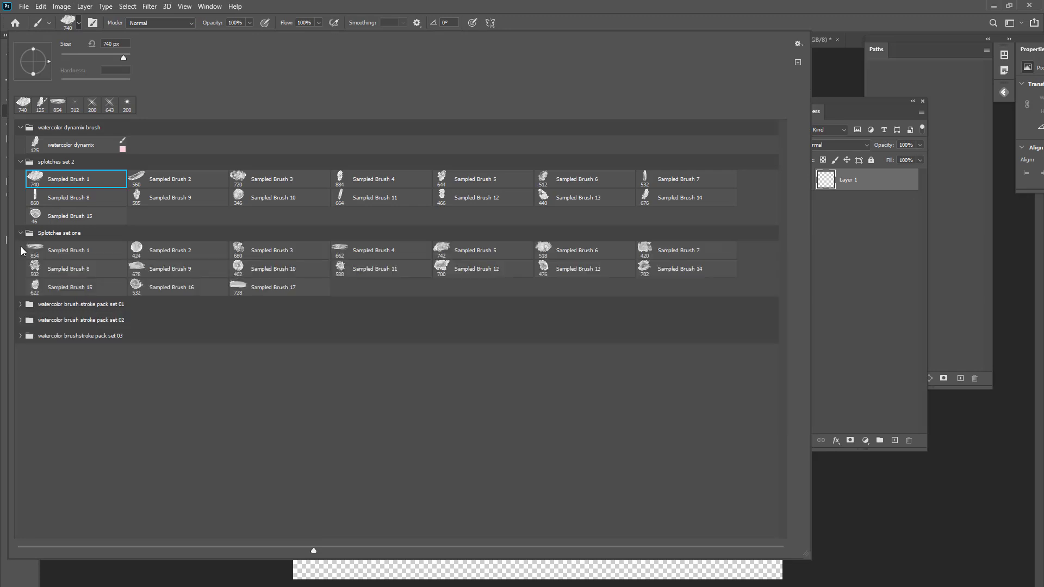
pyautogui.click(17, 302)
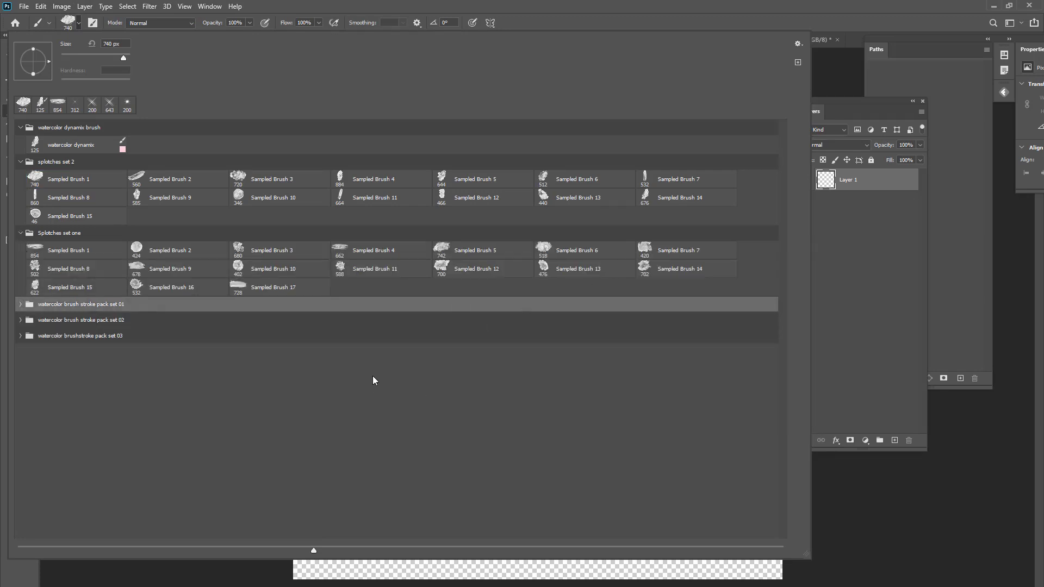
pyautogui.click(20, 320)
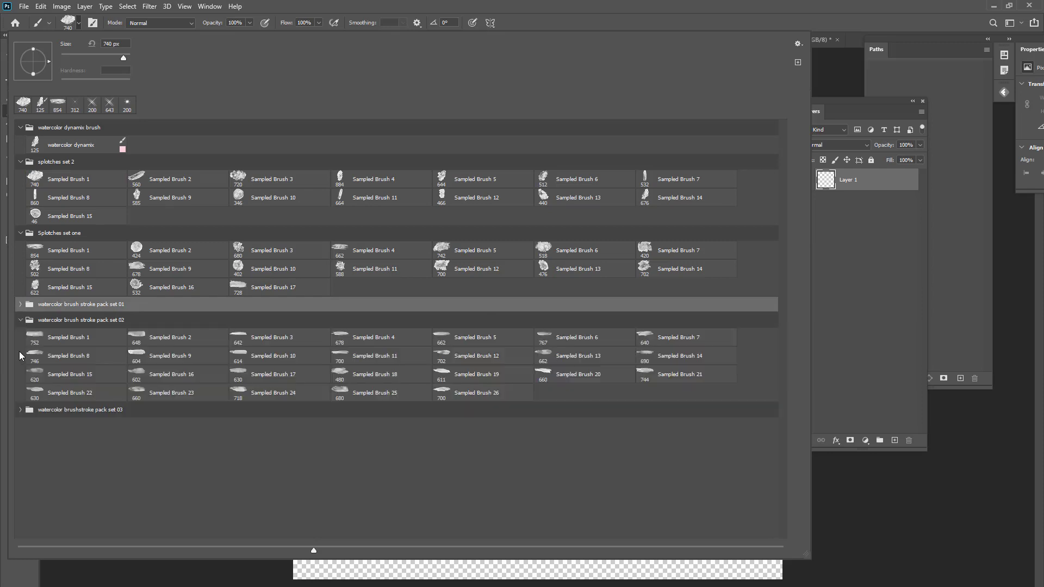
pyautogui.click(20, 411)
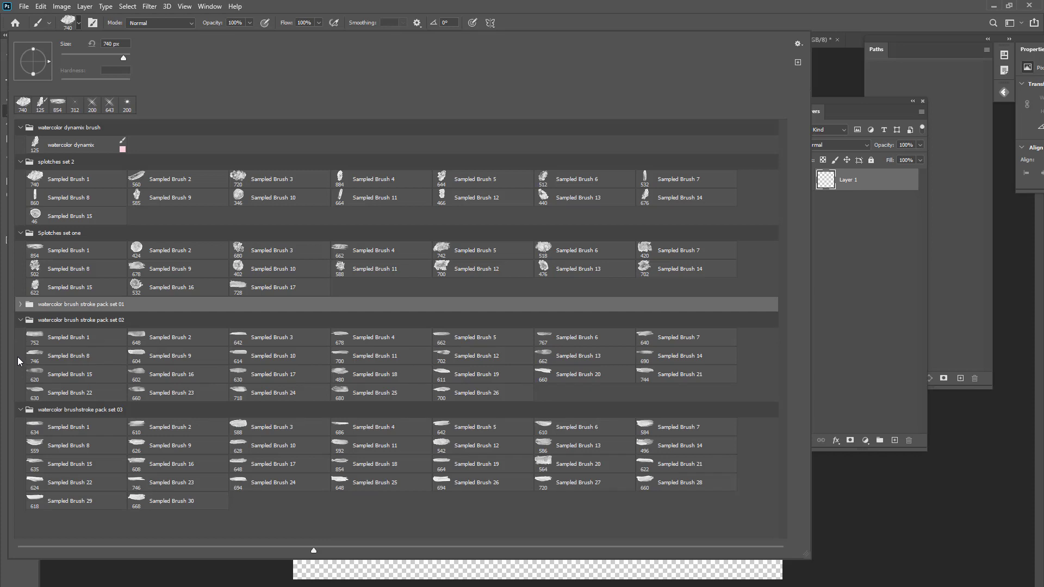